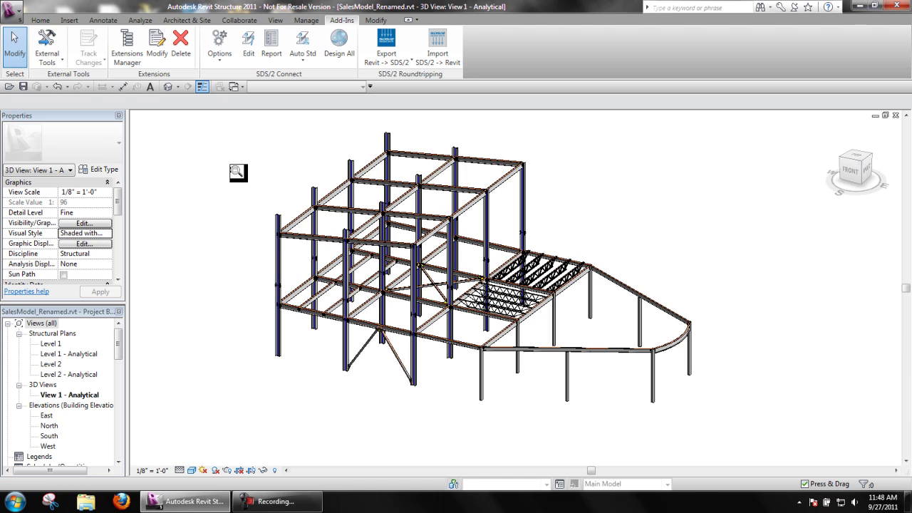
Zoom into the beam-to-column joint and open its connection node settings
key("r")
left_click_drag(332, 251, 305, 290)
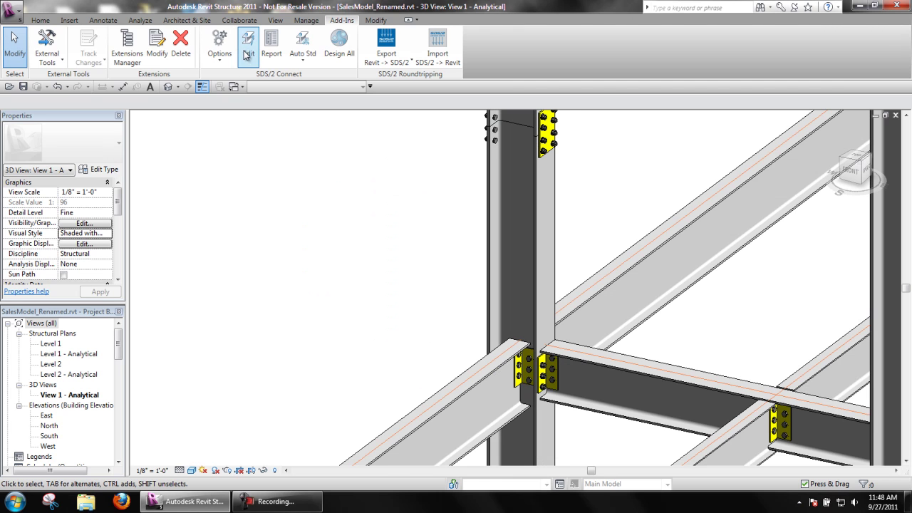
double_click(543, 368)
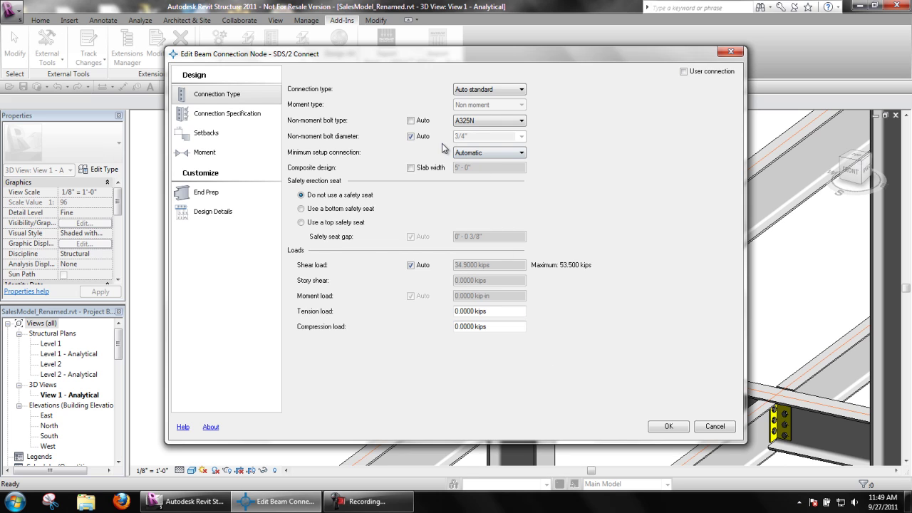
Set the connection type to Clip angle and the moment type to Bolted moment, and apply
left_click(512, 90)
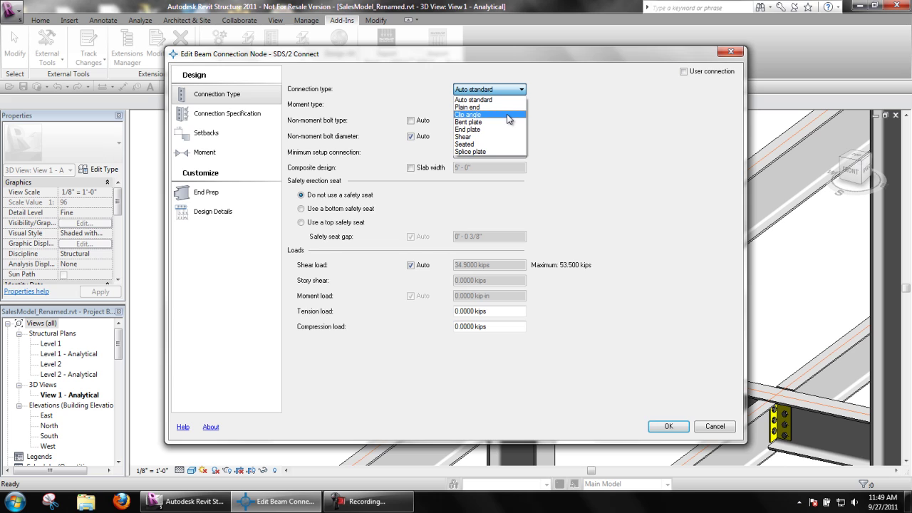
left_click(503, 115)
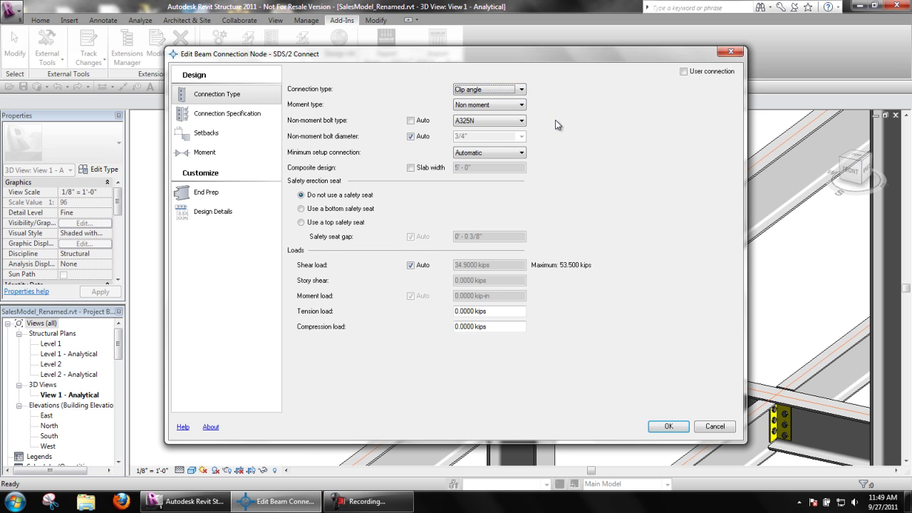
left_click(521, 104)
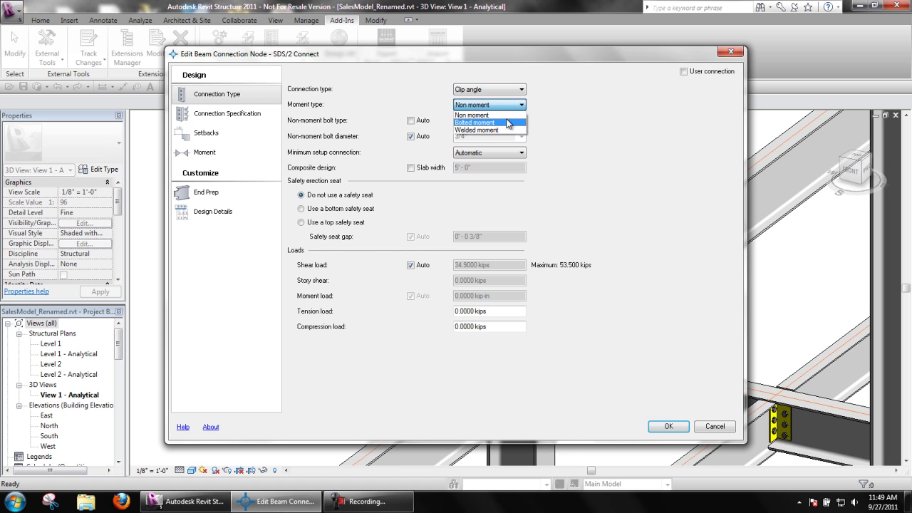
left_click(505, 122)
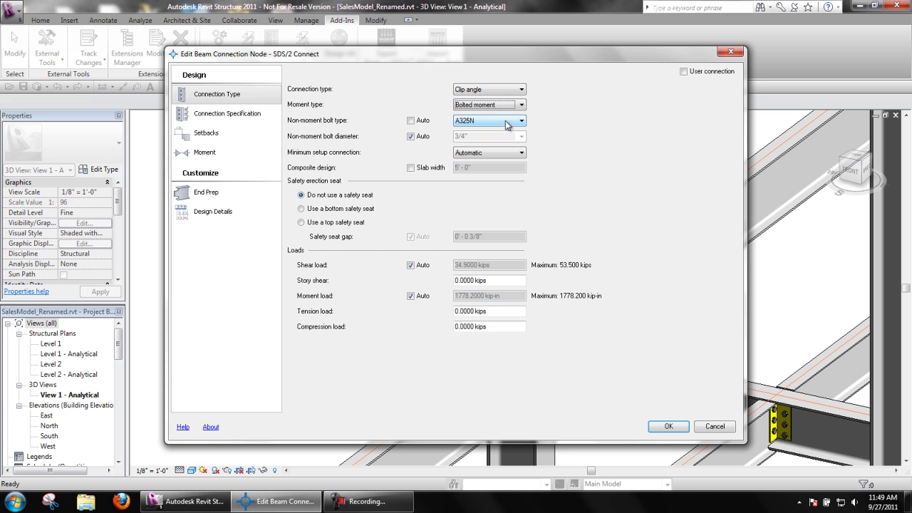
left_click(667, 427)
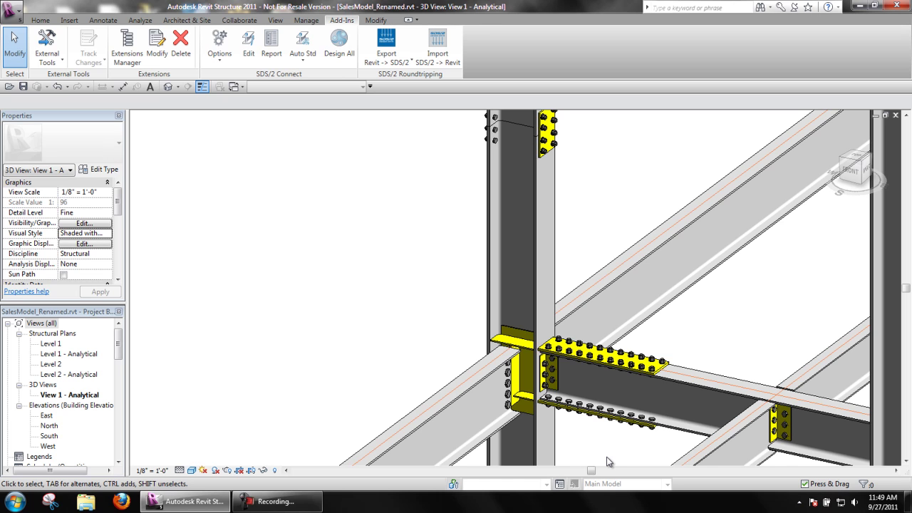
On the connection's Moment page, uncheck Design for doublers and Design for stiffeners, and apply
left_click(247, 56)
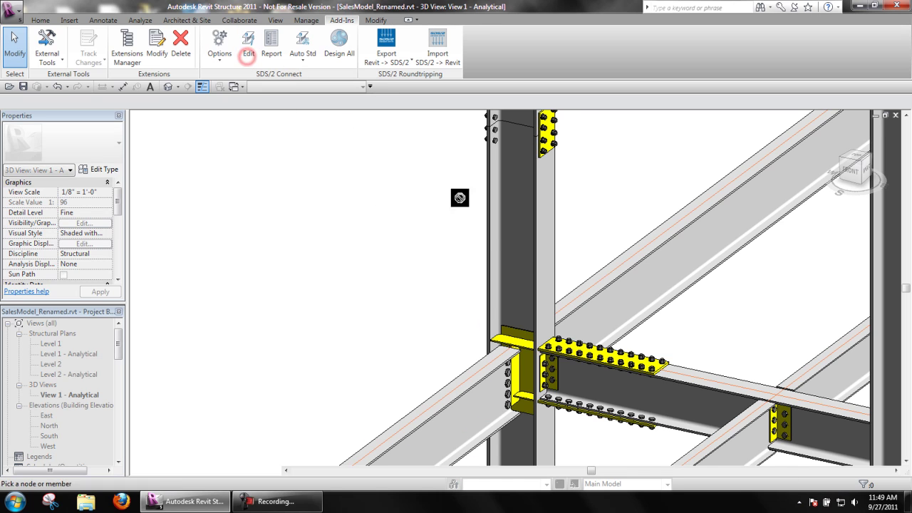
left_click(552, 366)
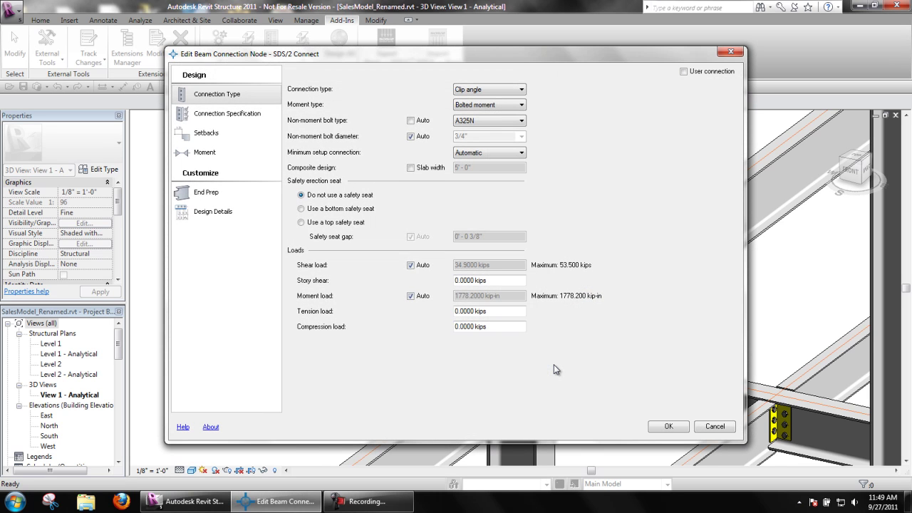
left_click(248, 155)
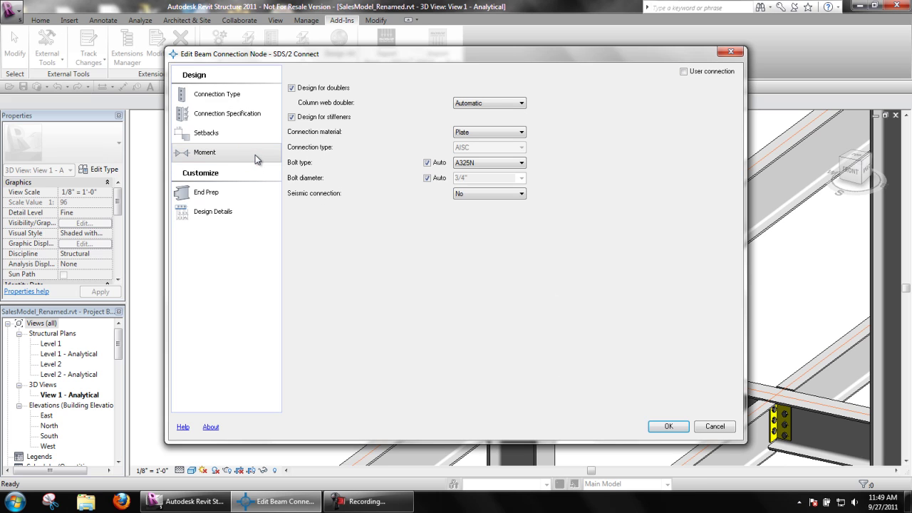
left_click(311, 86)
left_click(311, 118)
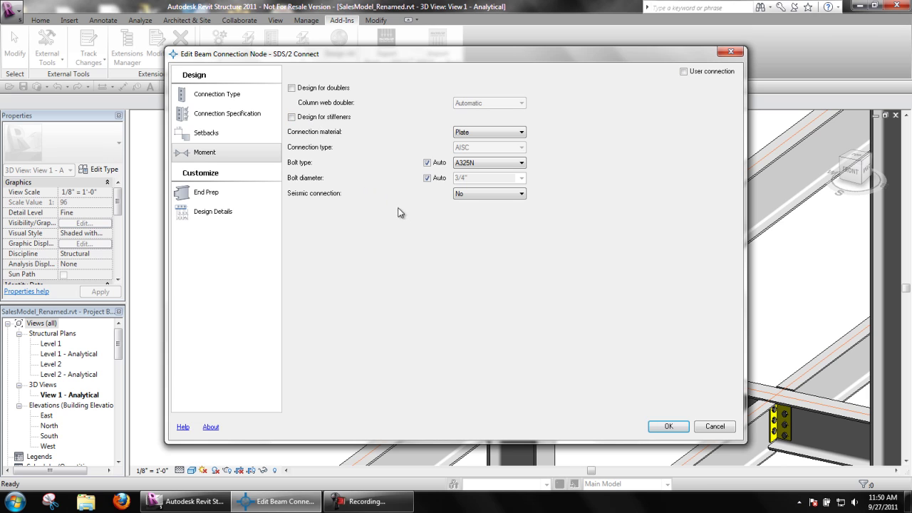
left_click(656, 425)
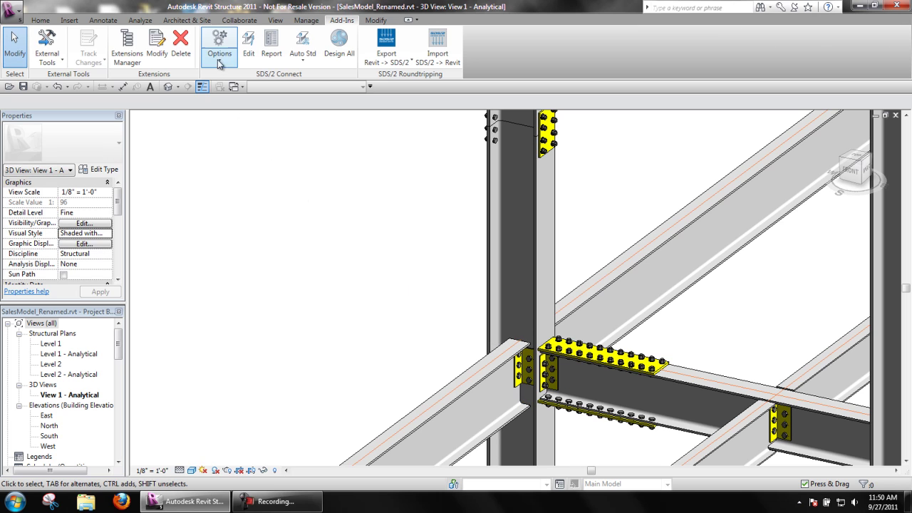
Reopen the beam connection and re-enable Design for doublers and Design for stiffeners
left_click(243, 52)
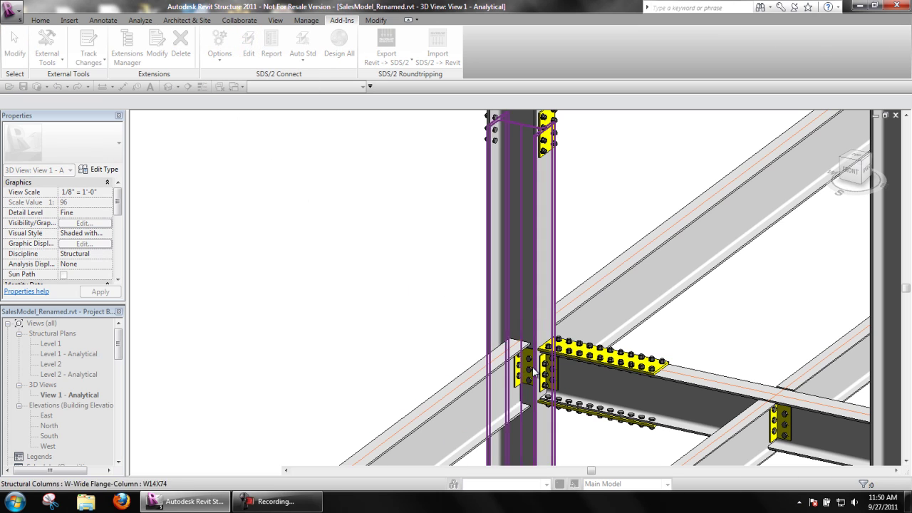
left_click(554, 372)
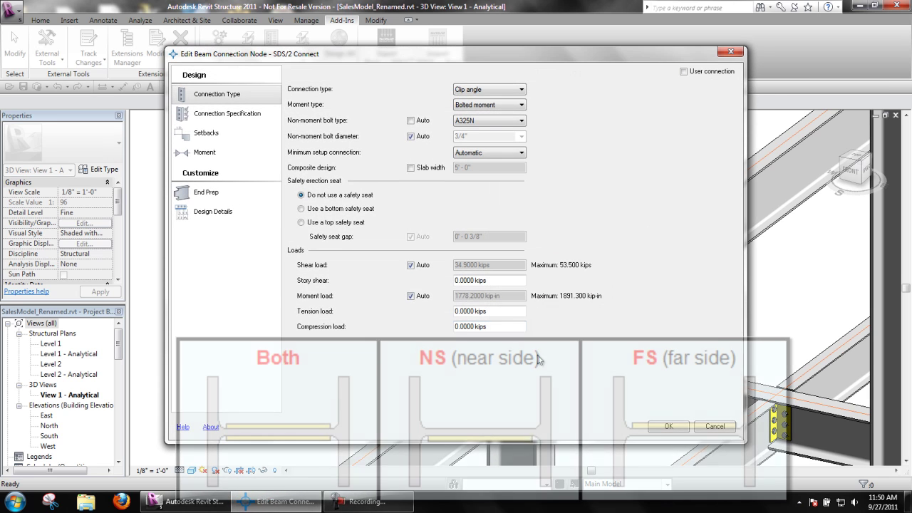
left_click(235, 152)
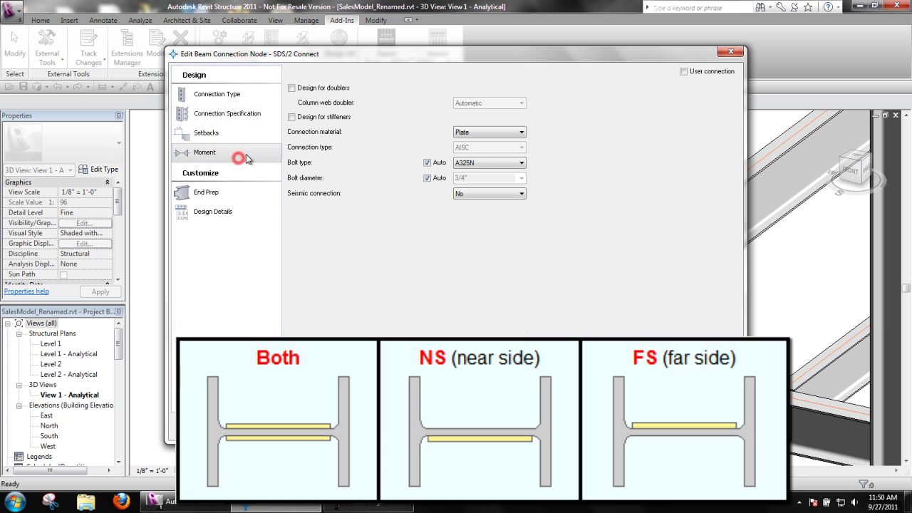
left_click(342, 87)
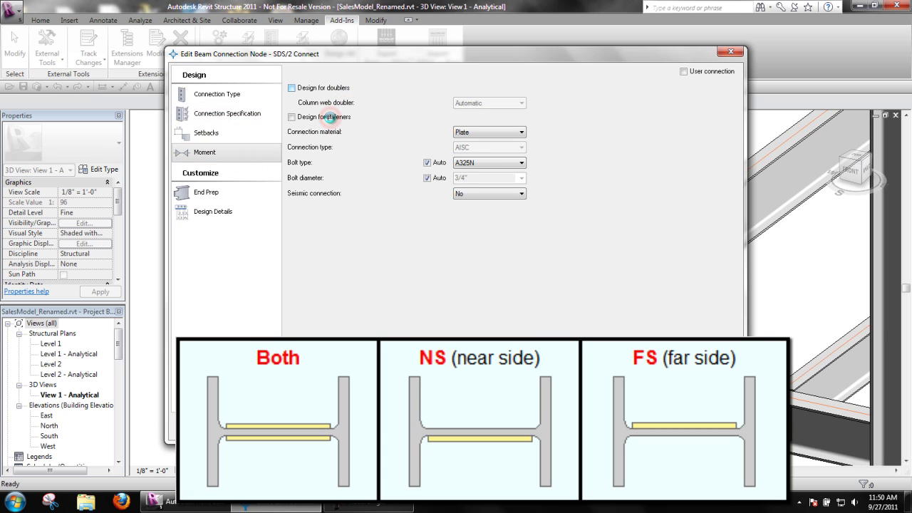
left_click(332, 121)
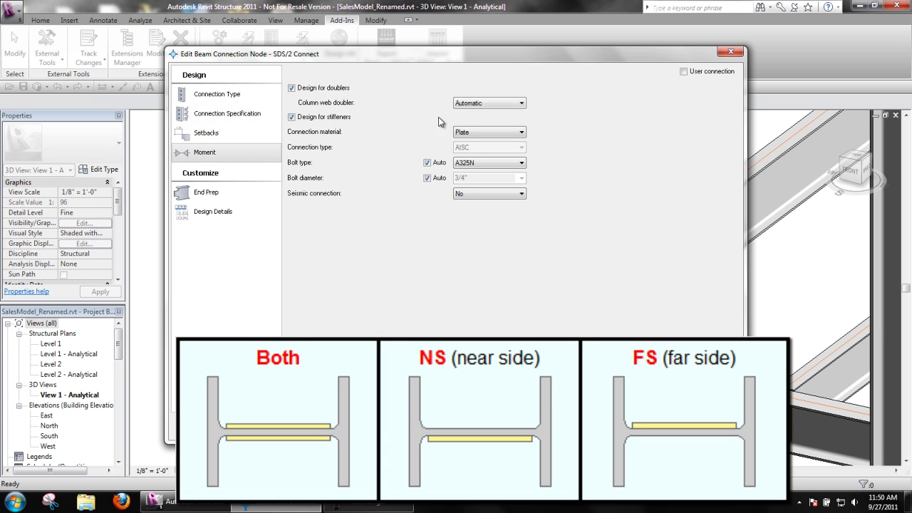
Keep the column web doubler on Automatic and the connection material on Plate
left_click(502, 105)
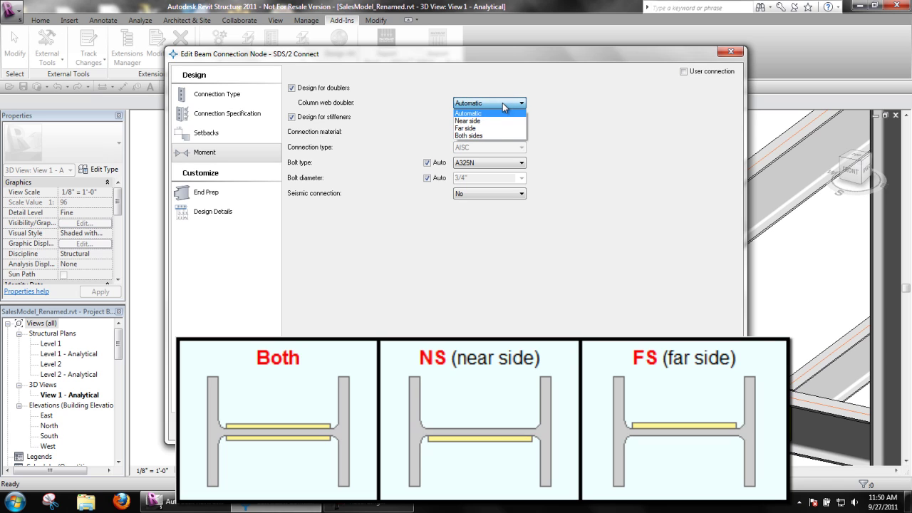
left_click(502, 102)
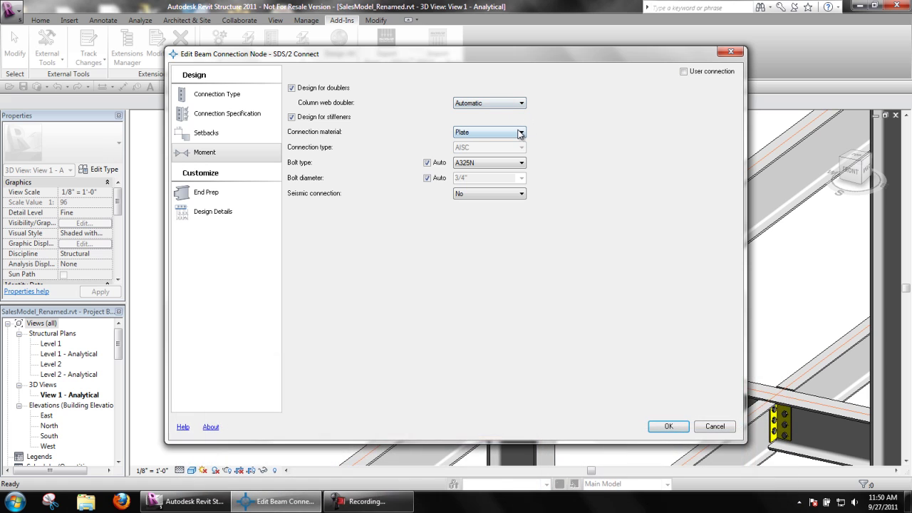
mouse_move(520, 133)
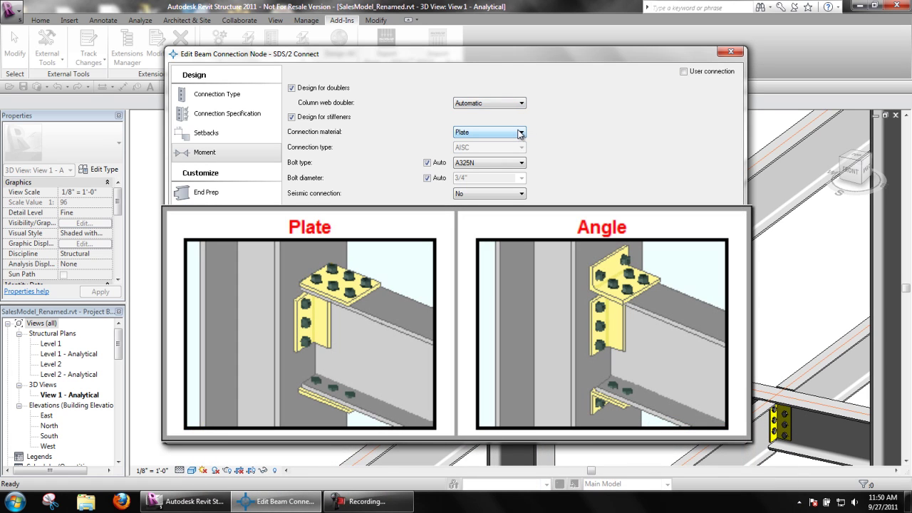
left_click(520, 134)
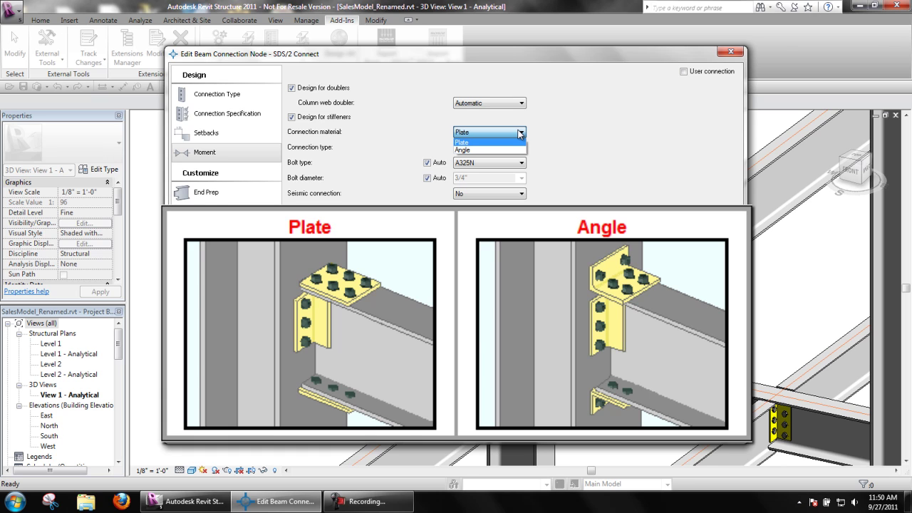
left_click(520, 133)
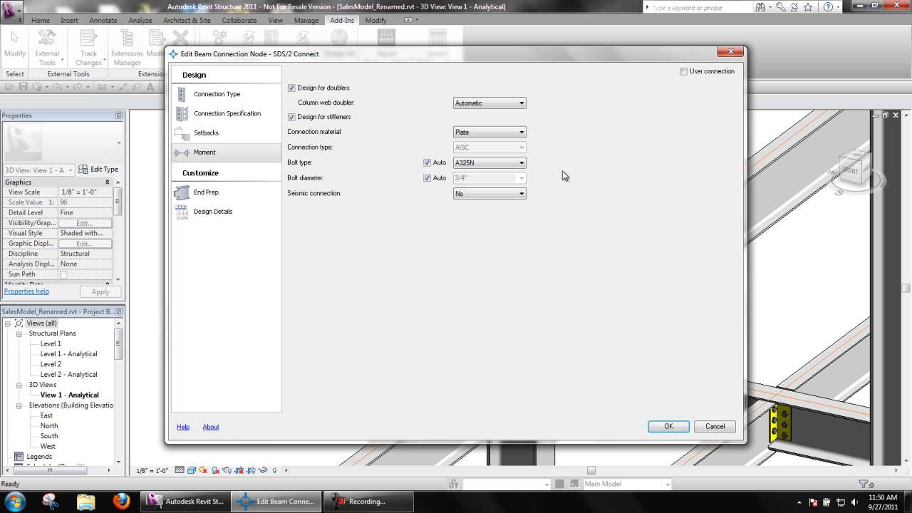
Try switching the connection type to End plate
left_click(259, 94)
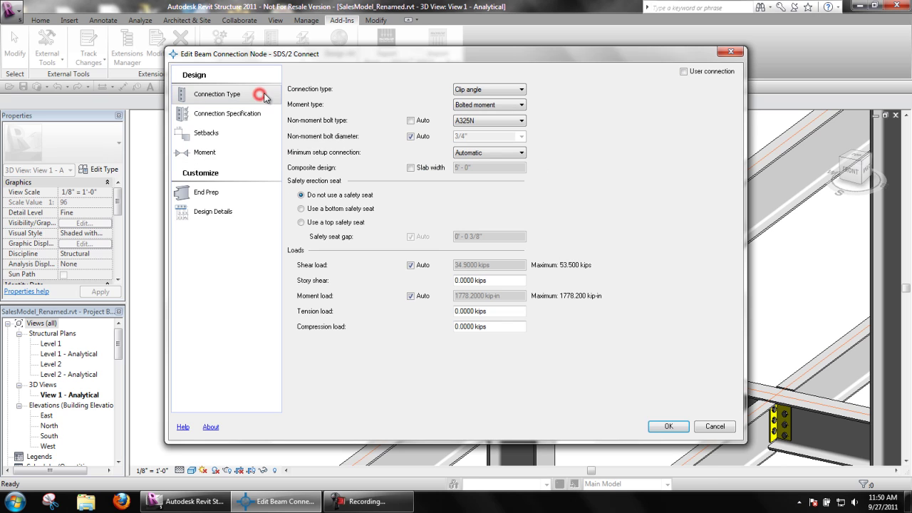
left_click(492, 89)
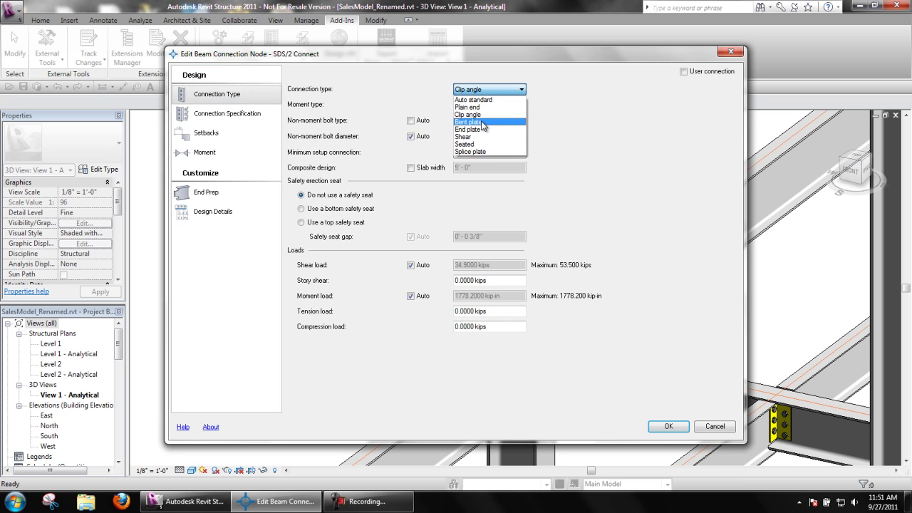
left_click(478, 130)
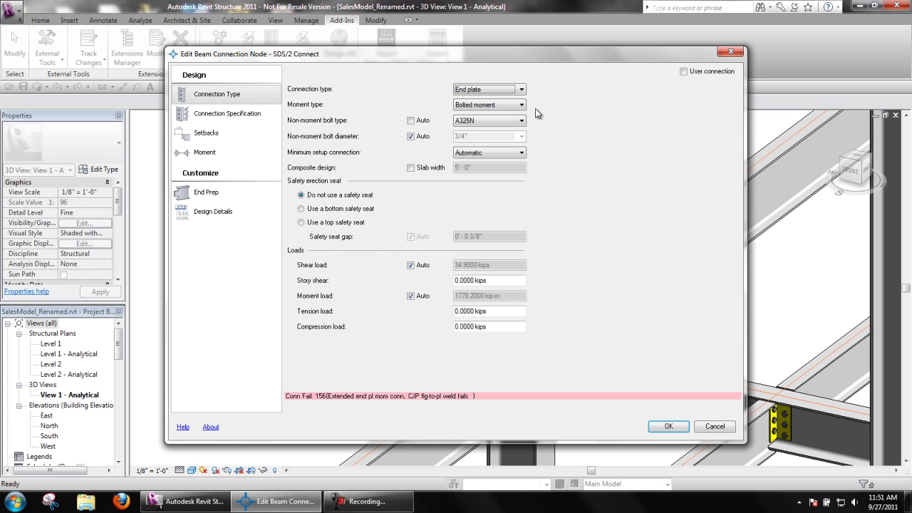
mouse_move(535, 112)
Review the end-plate moment settings (Top & Bottom location, 8-bolt pattern), then cancel without changes
left_click(242, 151)
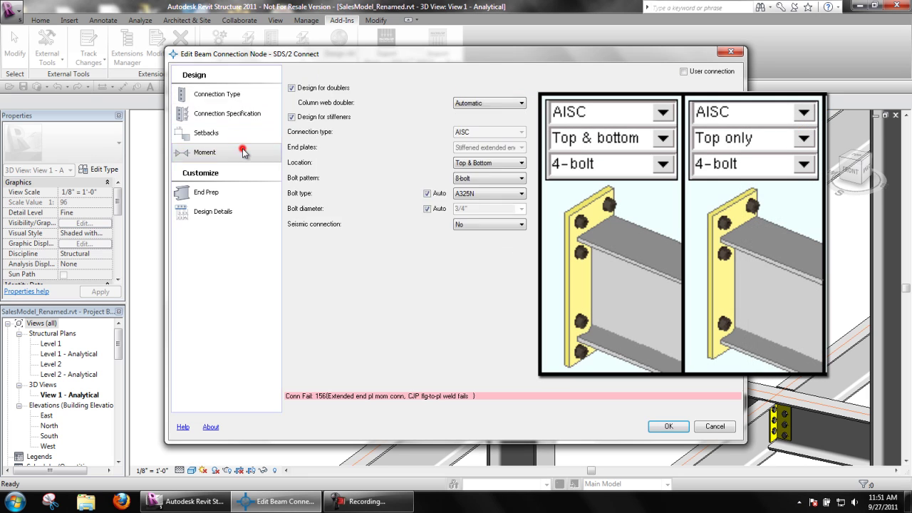
left_click(521, 163)
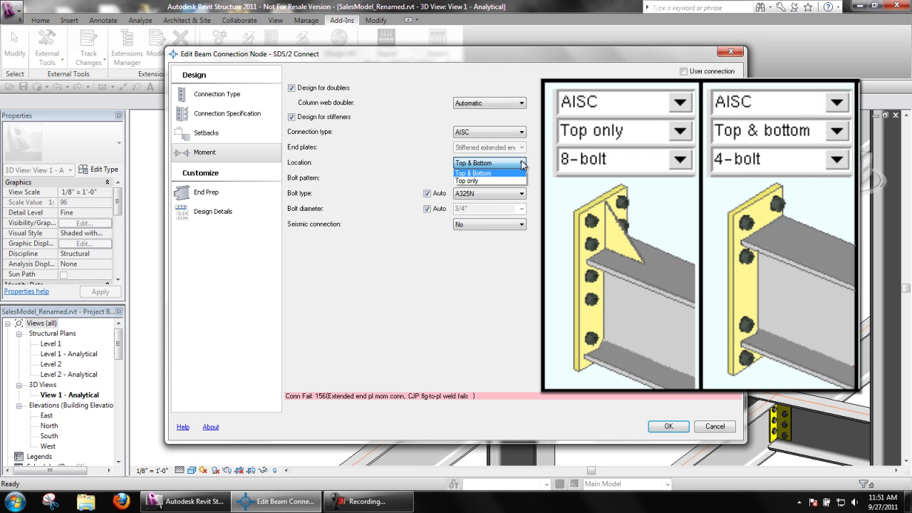
left_click(521, 163)
left_click(517, 178)
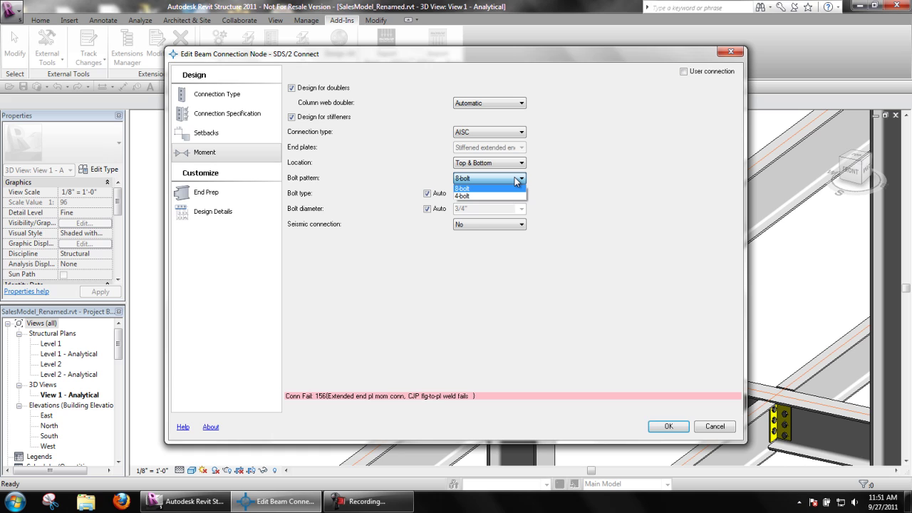
left_click(517, 179)
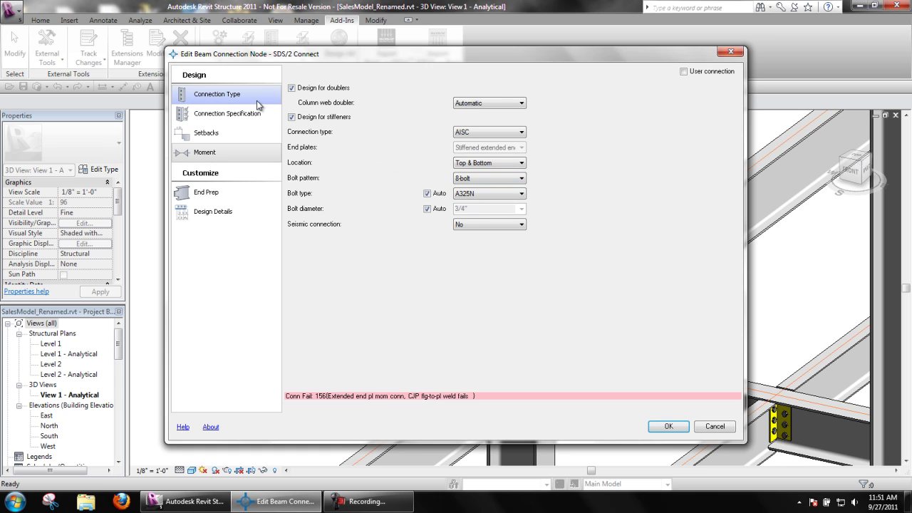
left_click(714, 426)
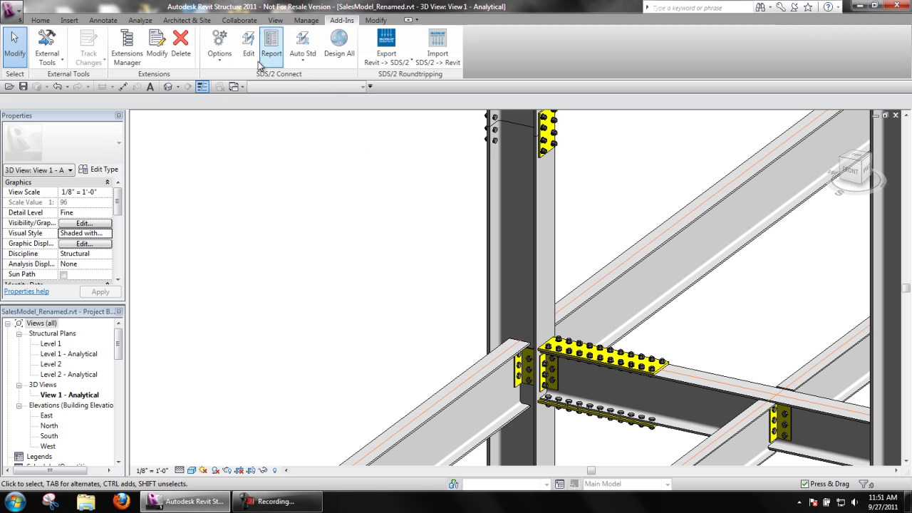
Open SDS/2 Setup Job, review the Design Criteria page, and cancel without saving
left_click(218, 58)
left_click(234, 125)
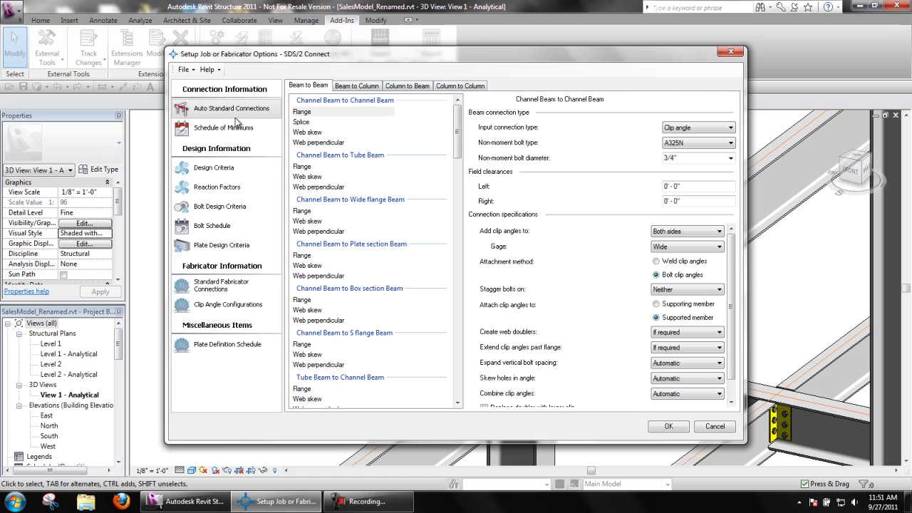
left_click(243, 170)
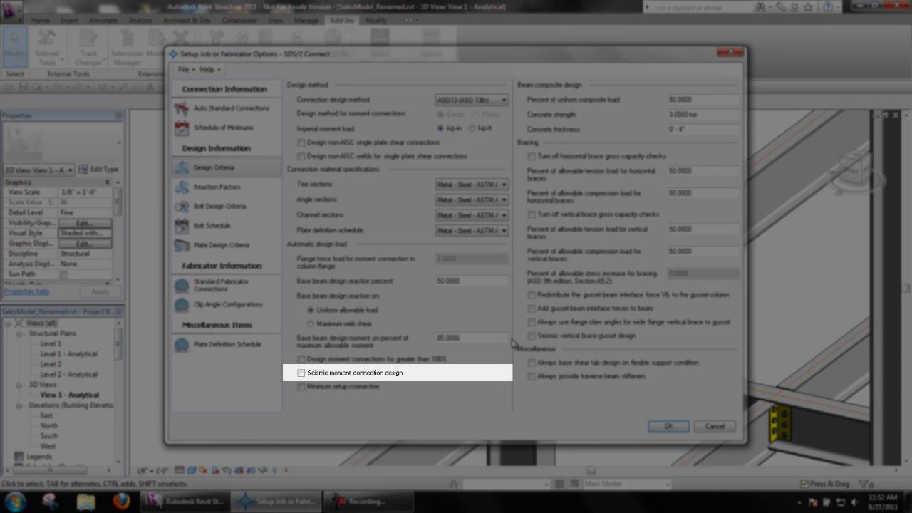
left_click(706, 425)
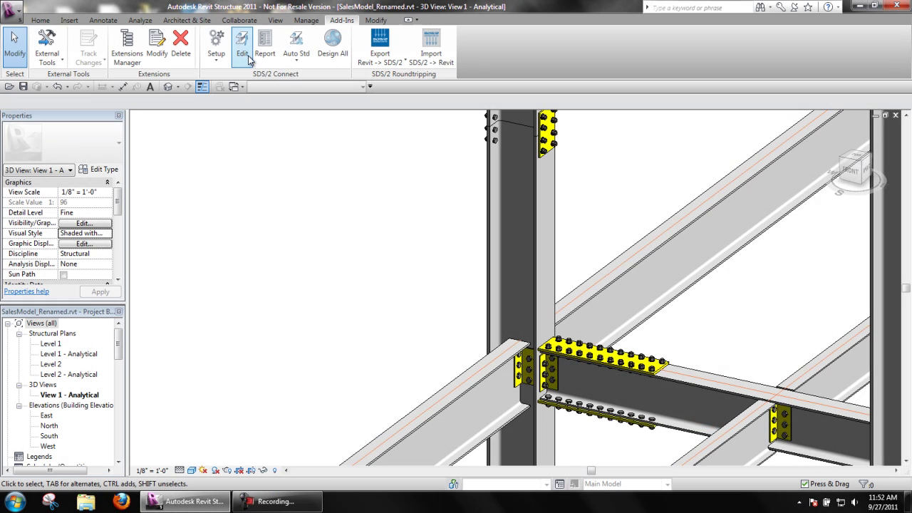
Reopen the beam-to-column connection and change its type to End plate
left_click(246, 57)
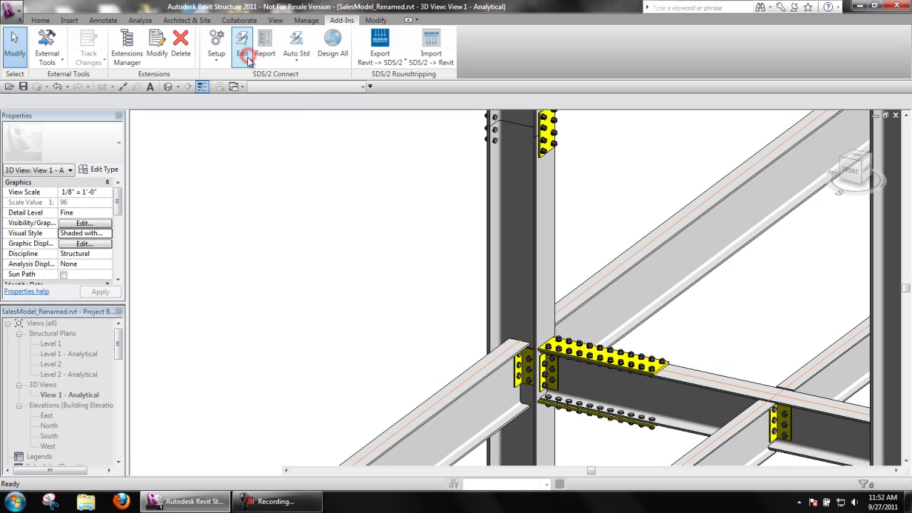
left_click(555, 347)
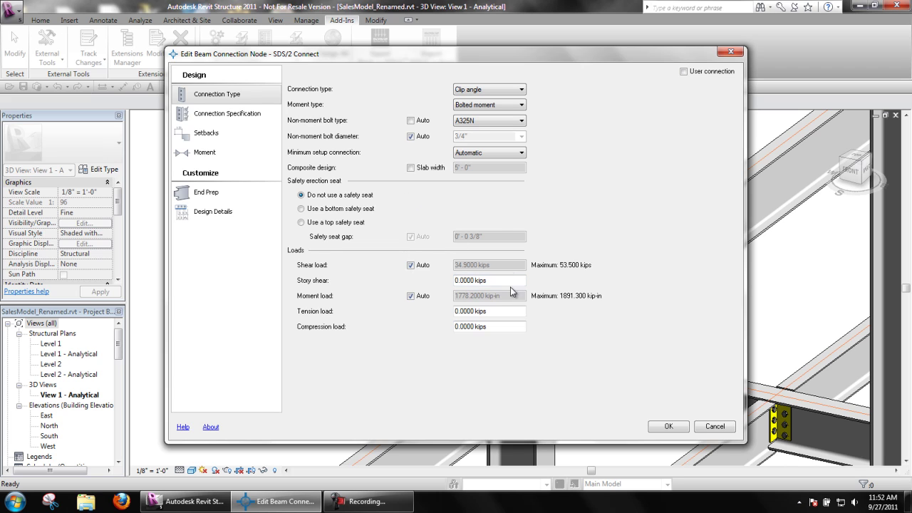
left_click(487, 91)
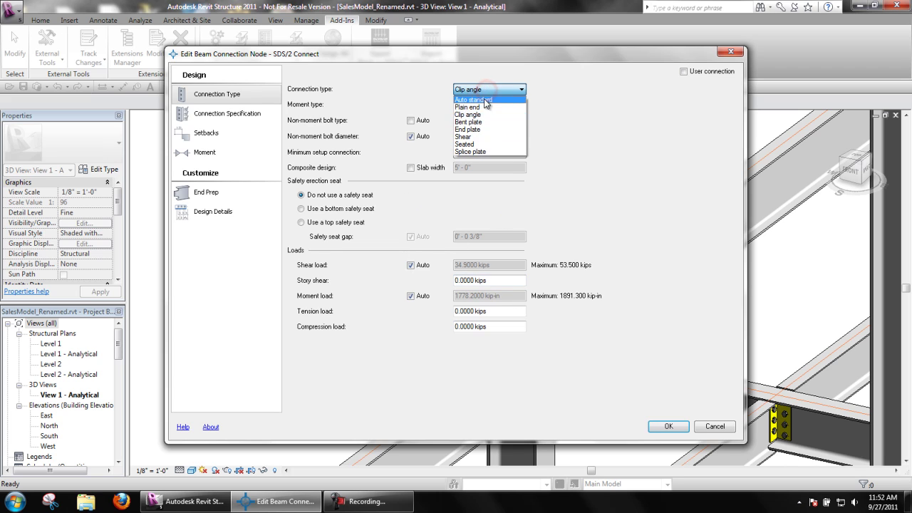
left_click(472, 128)
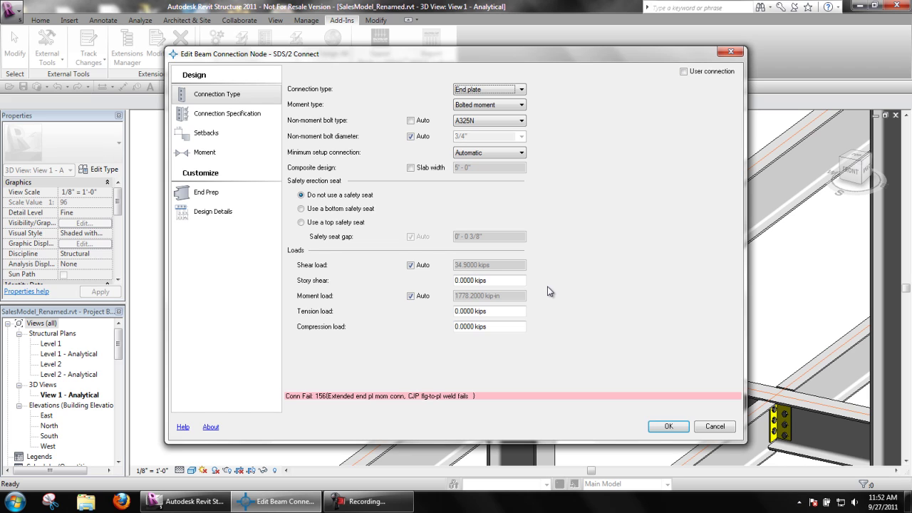
Turn off automatic moment load and enter a manual 1000 kip-in moment load
left_click(411, 296)
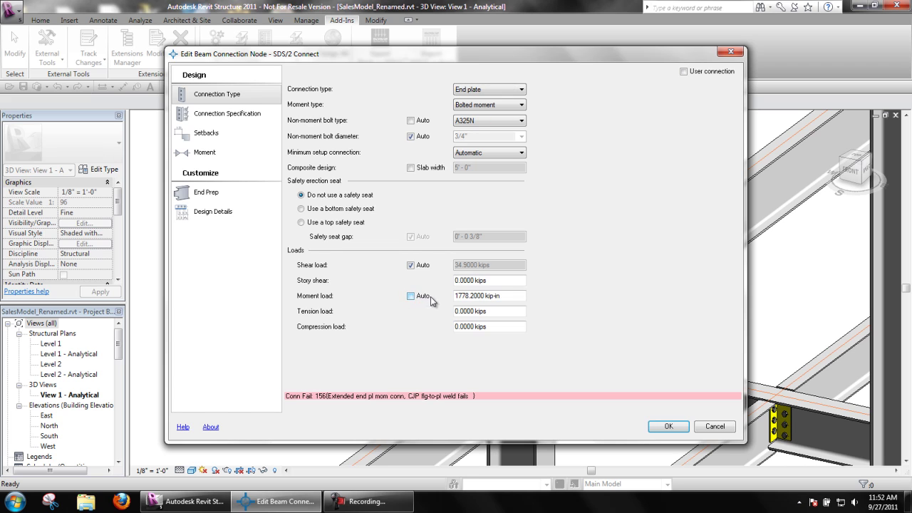
triple_click(518, 297)
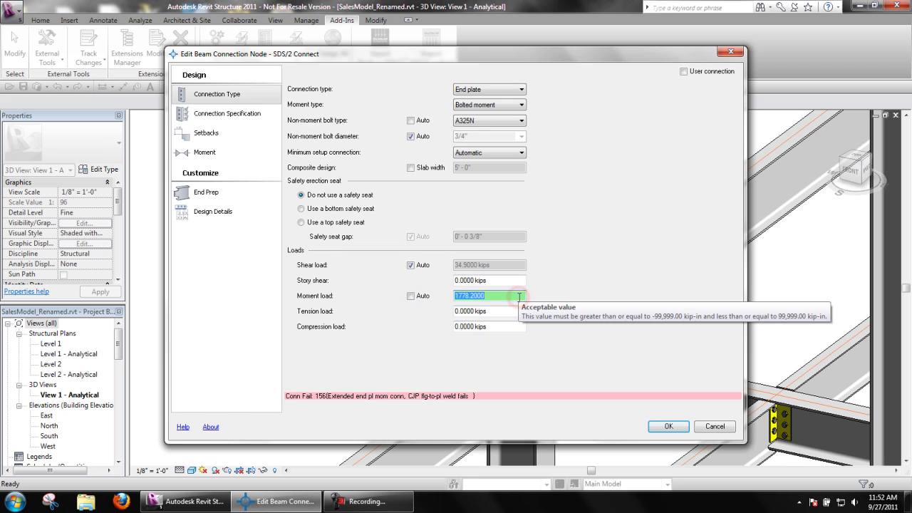
type("1000")
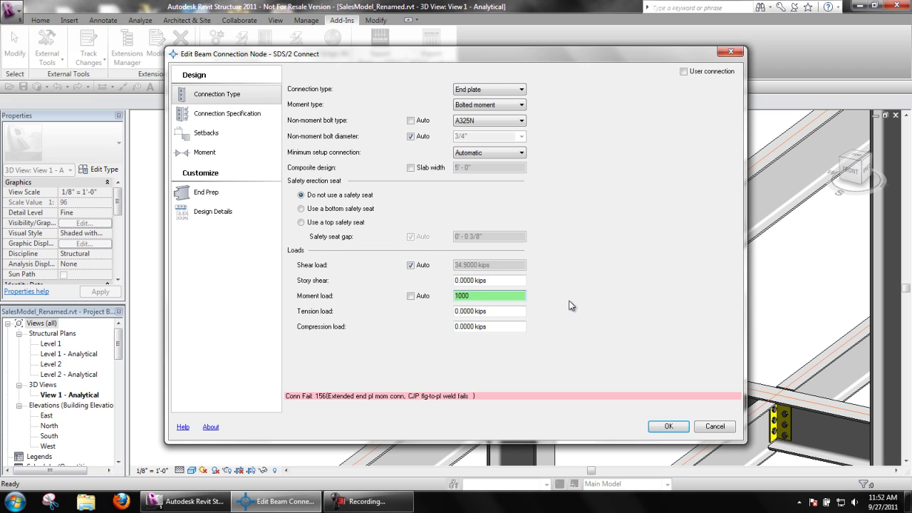
key("Tab")
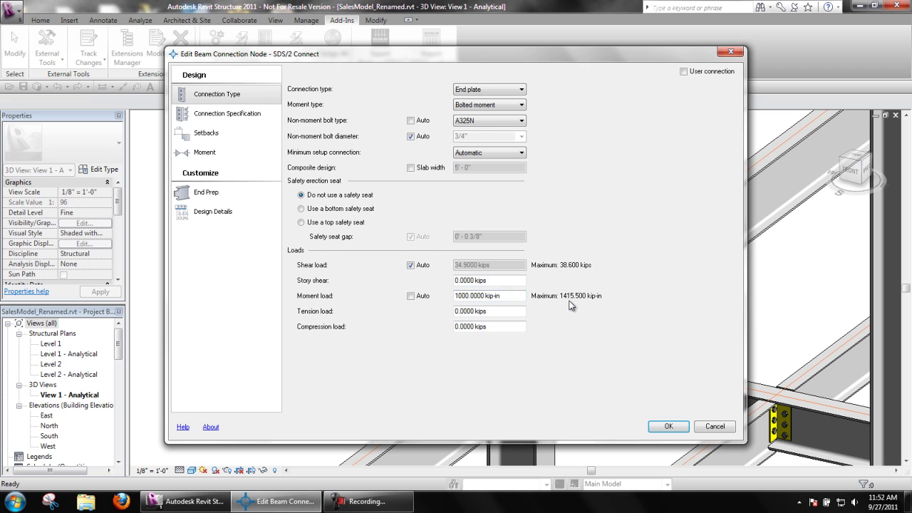
Apply the end-plate connection, then change the joint to Shear with a Welded moment
left_click(659, 428)
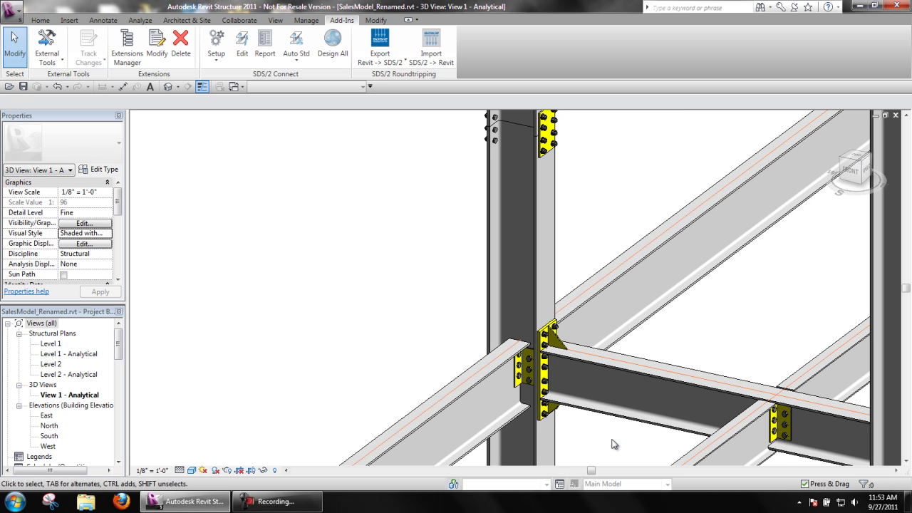
left_click(242, 47)
left_click(545, 361)
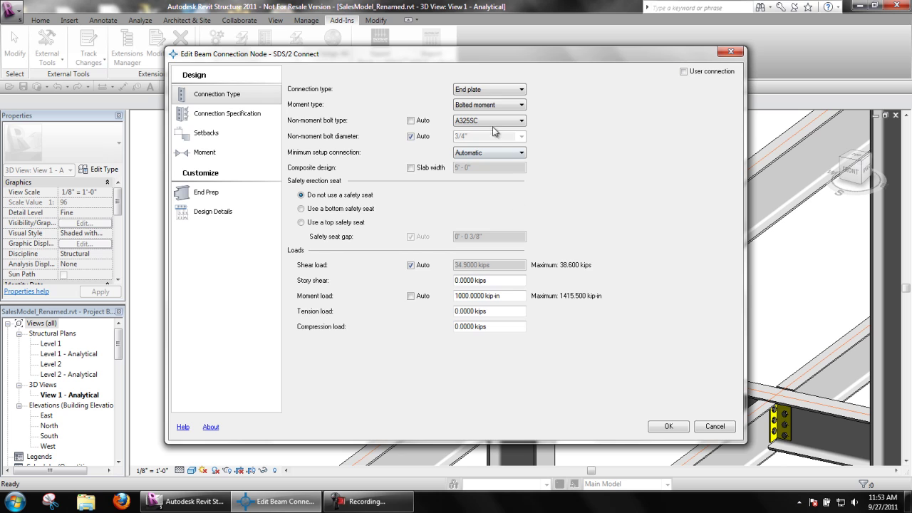
left_click(487, 90)
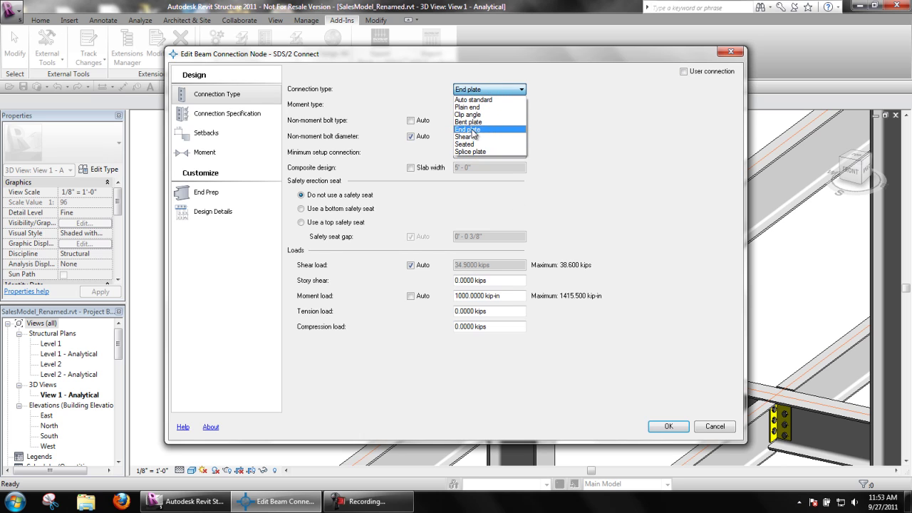
left_click(466, 136)
left_click(487, 105)
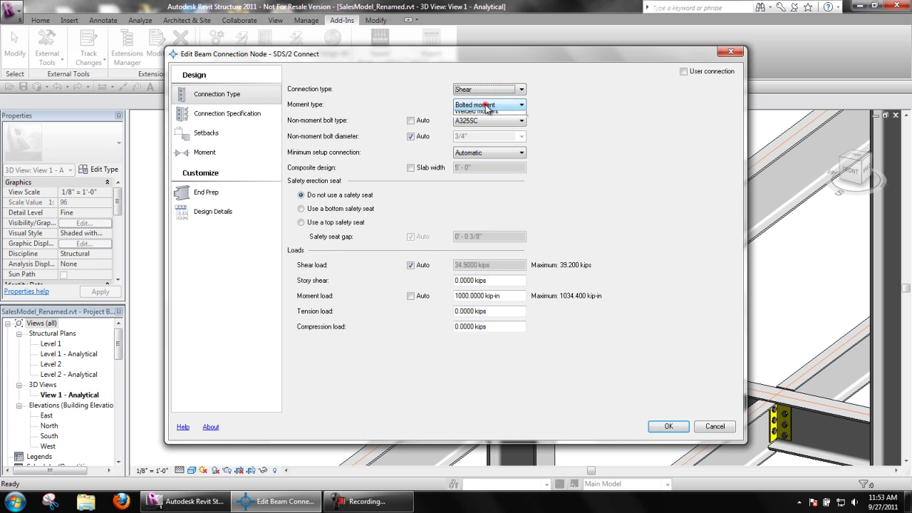
left_click(476, 130)
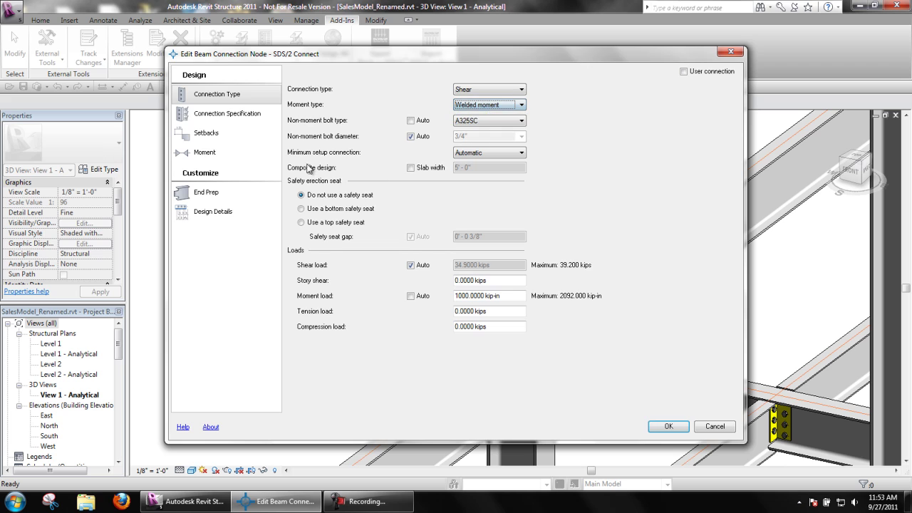
Set seismic design, re-entrant cut and groove angle to Automatic, and enable web doubler design
left_click(232, 152)
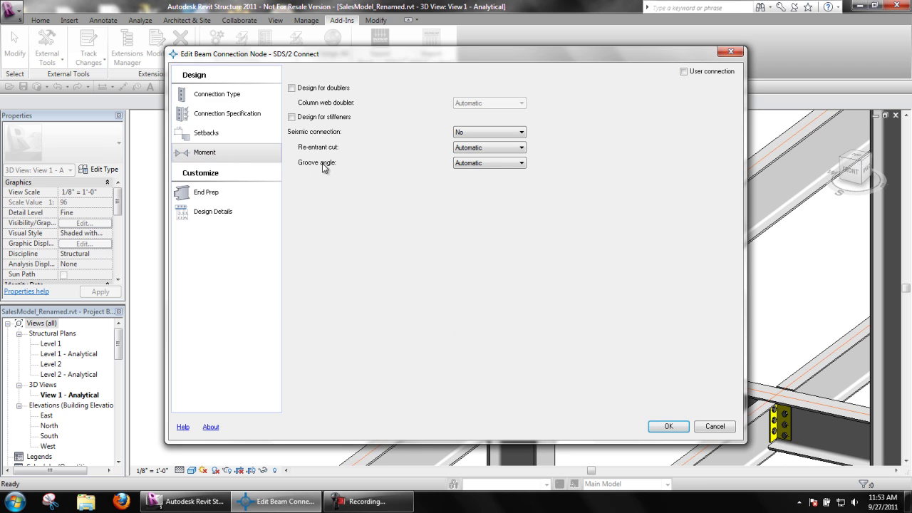
left_click(493, 133)
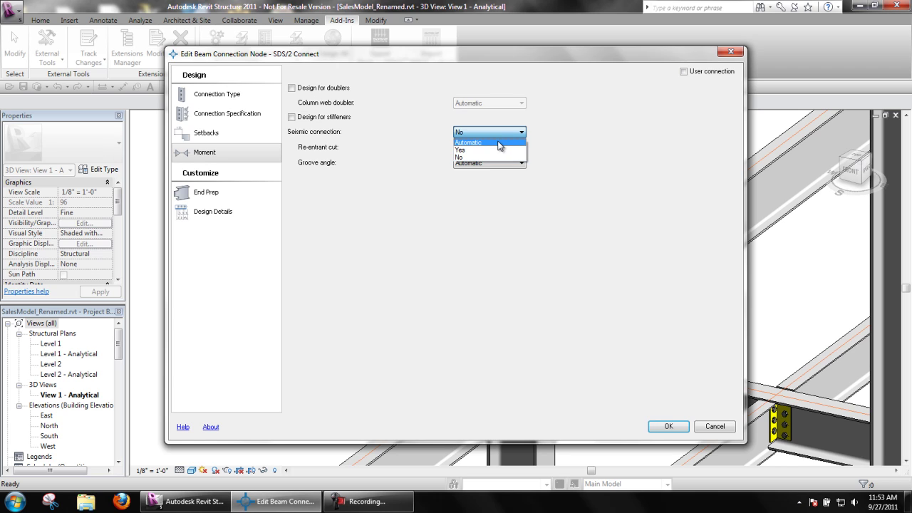
left_click(498, 142)
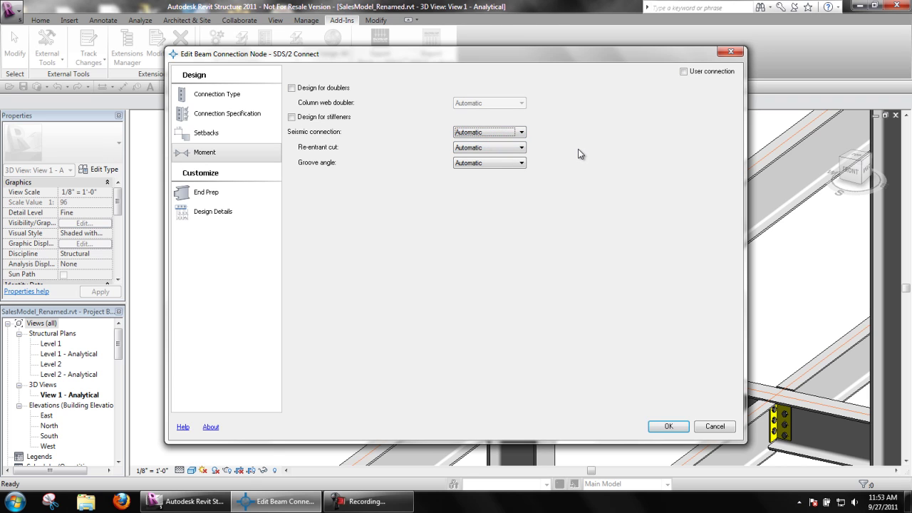
left_click(522, 148)
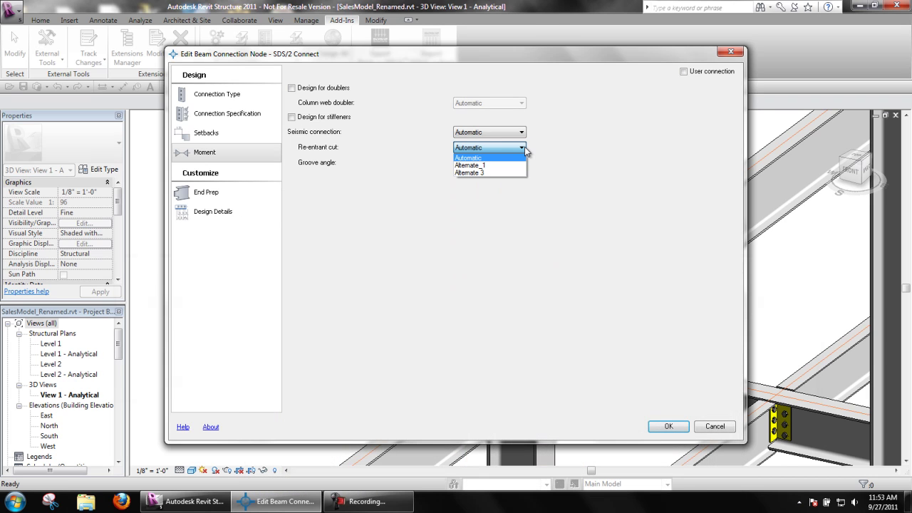
left_click(524, 147)
left_click(519, 163)
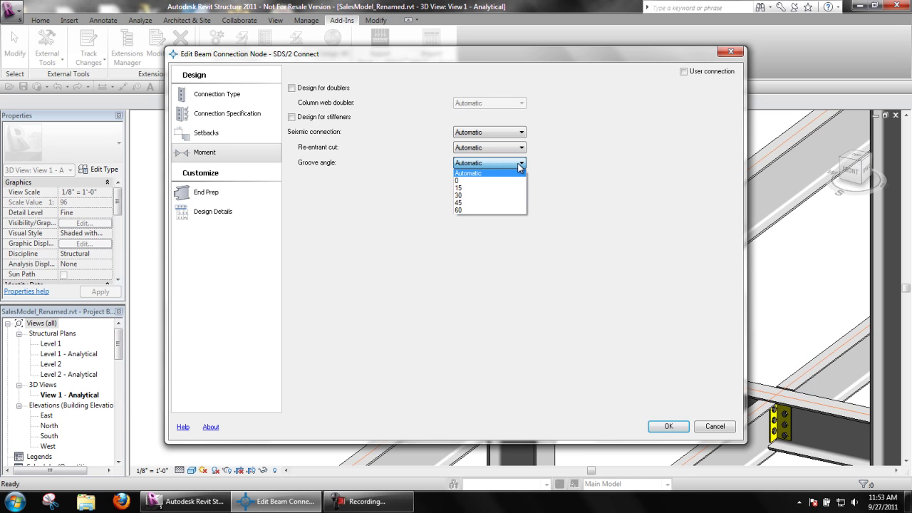
left_click(519, 163)
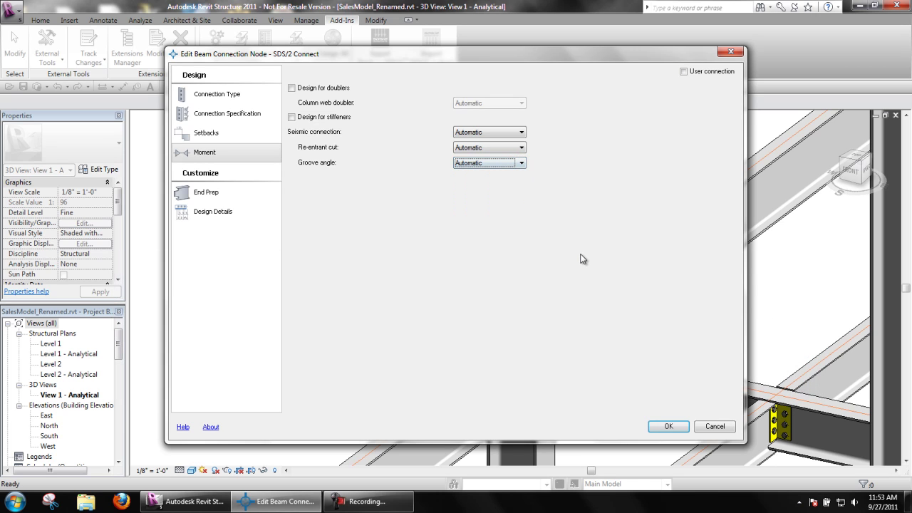
left_click(324, 88)
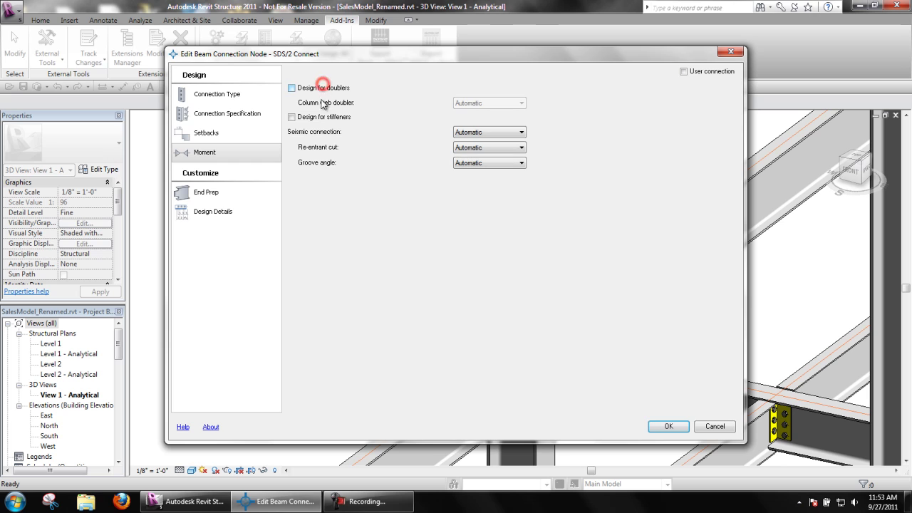
Apply the welded-moment shear settings and zoom in to inspect a bolt group on the shear plate
left_click(678, 430)
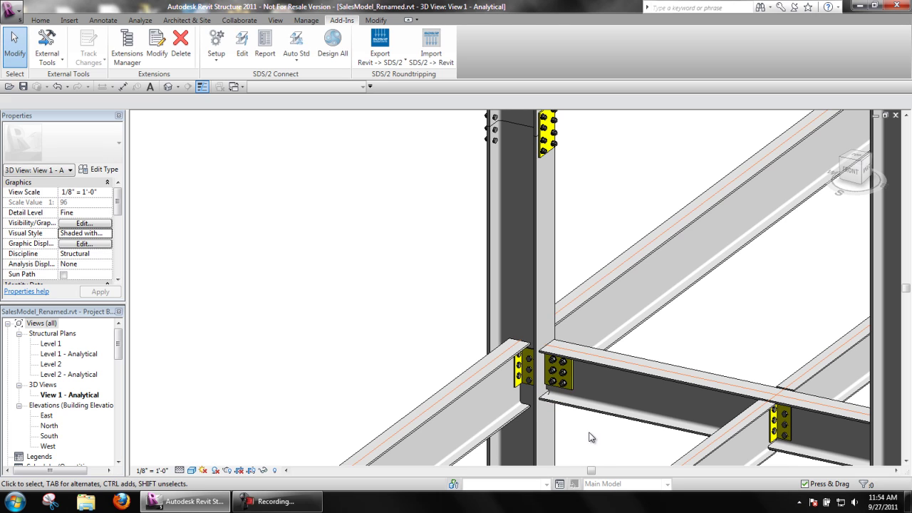
scroll(587, 433, "up", 1)
scroll(587, 433, "up", 2)
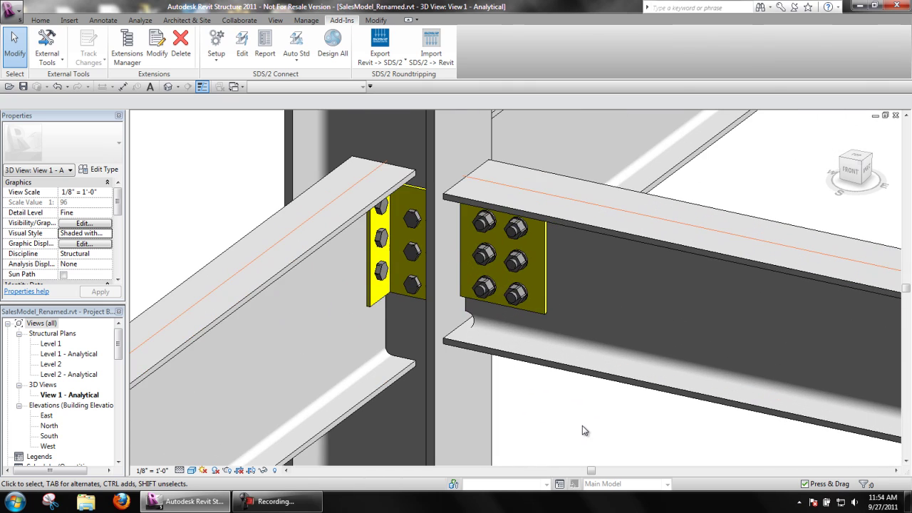
scroll(565, 431, "up", 1)
left_click(505, 309)
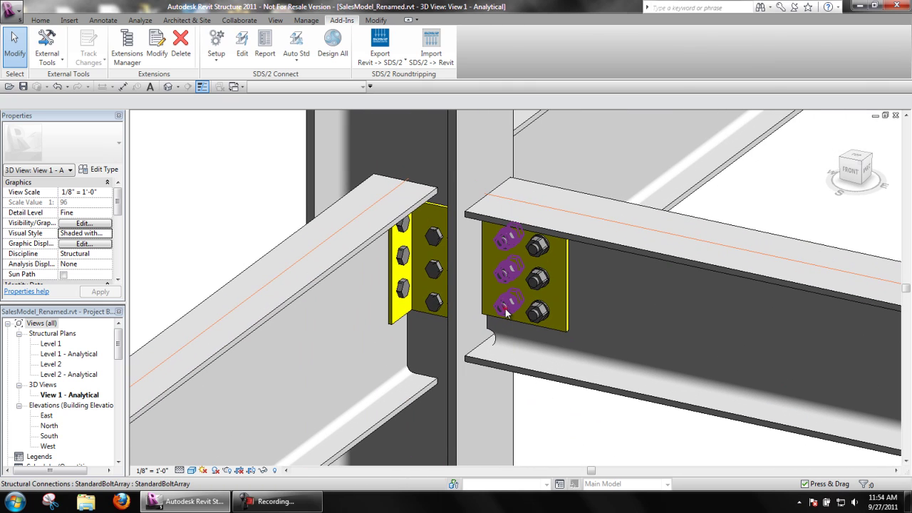
middle_click_drag(504, 309, 522, 316, "shift")
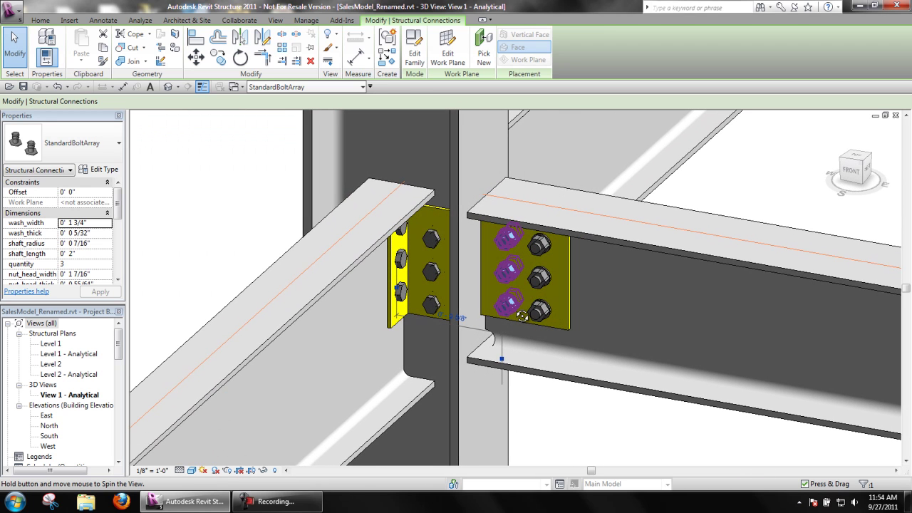
left_click(569, 419)
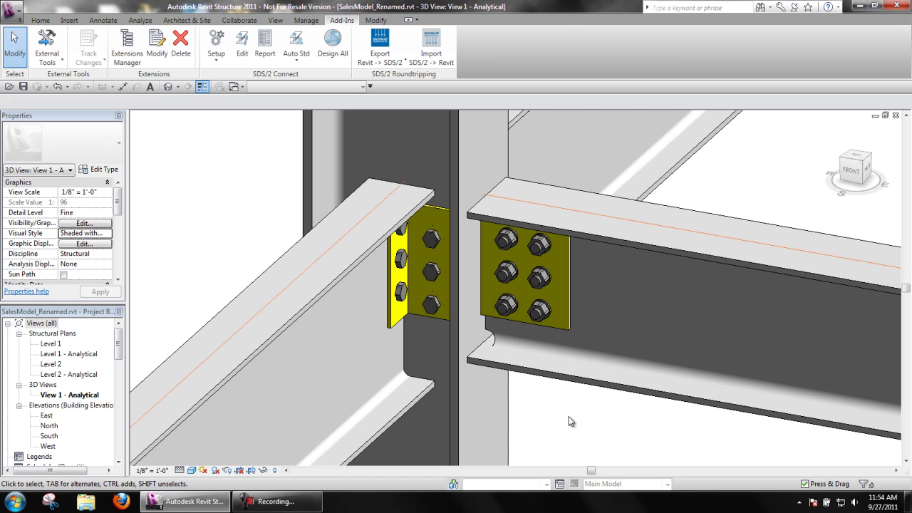
left_click(242, 44)
left_click(502, 269)
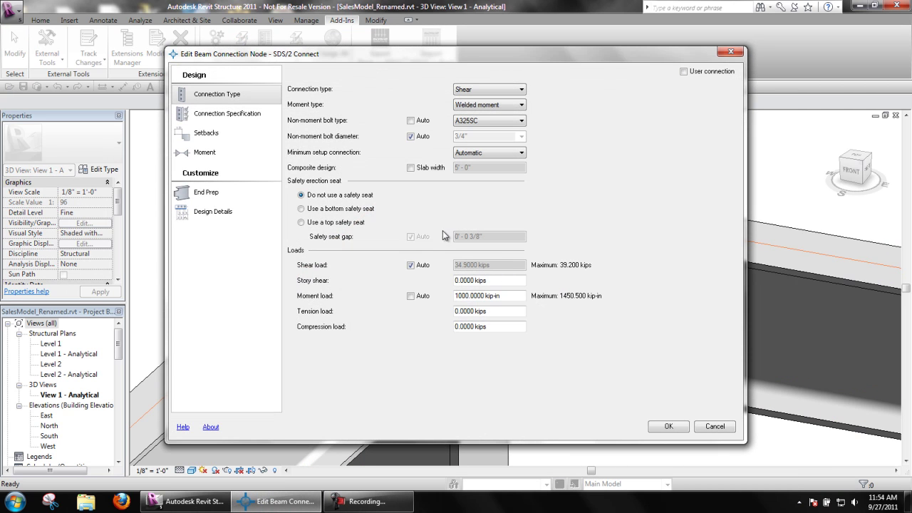
left_click(249, 190)
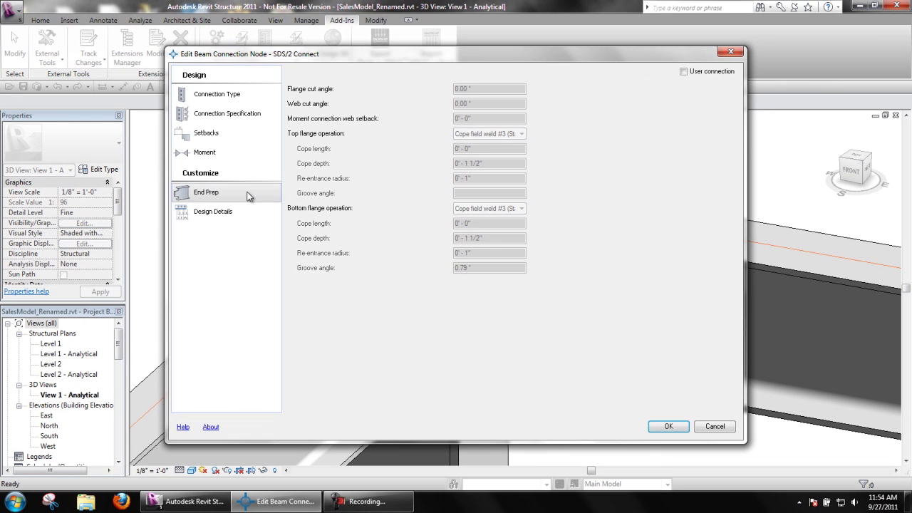
left_click(714, 427)
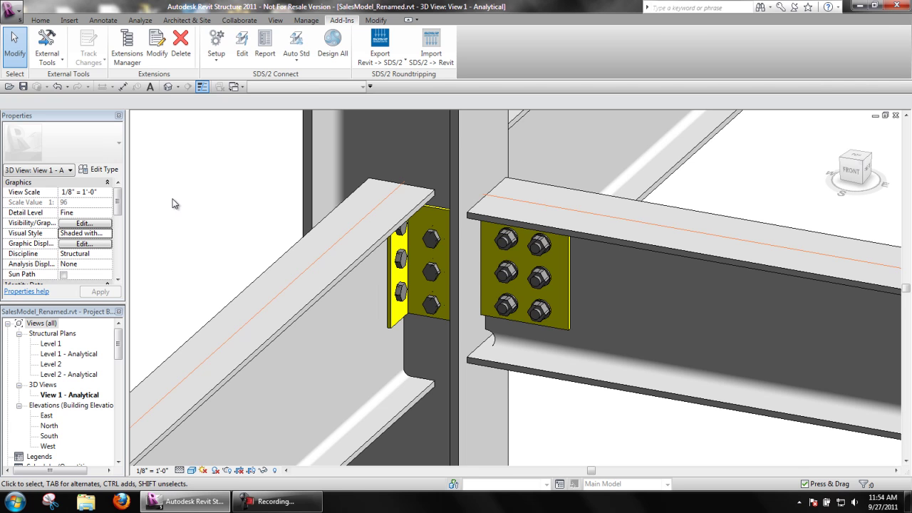
Center the view on the beam intersection and select the diagonal W14X22 and upper W14X43 beams
scroll(169, 203, "down", 6)
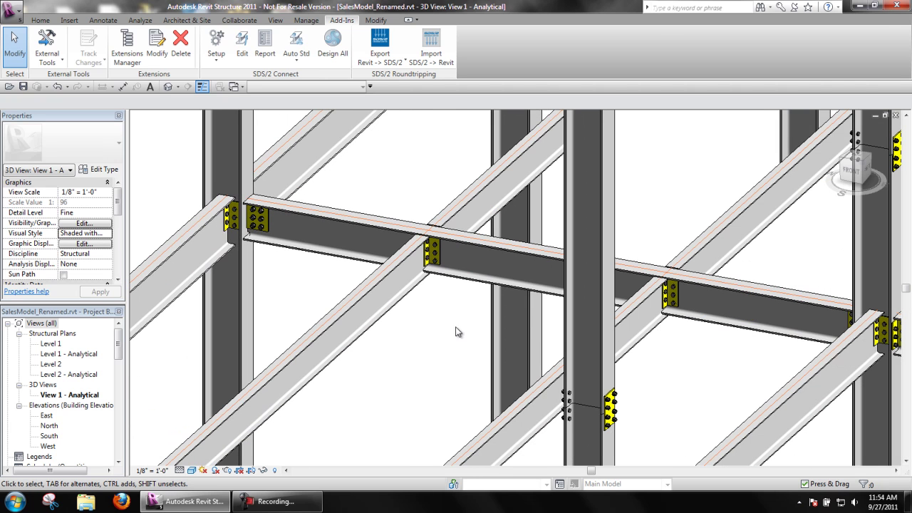
middle_click_drag(457, 305, 422, 341)
scroll(423, 342, "up", 1)
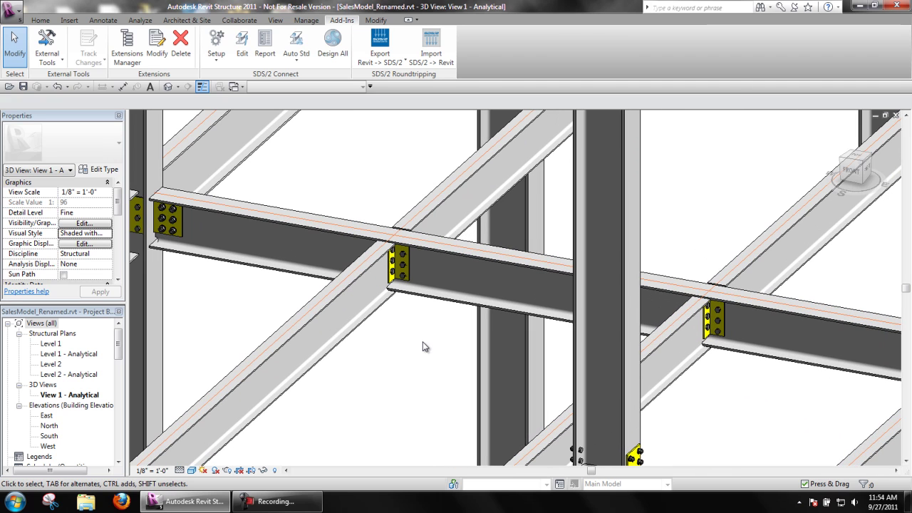
left_click(340, 341)
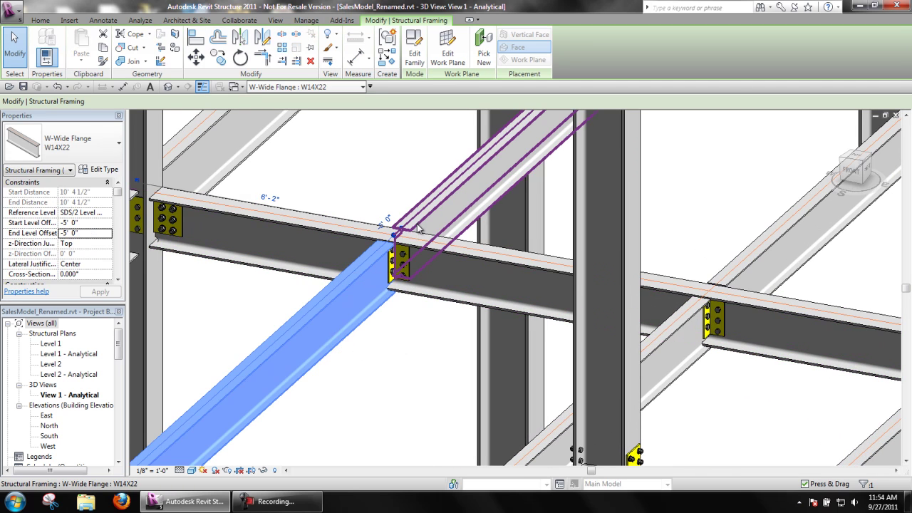
left_click(419, 227, "ctrl")
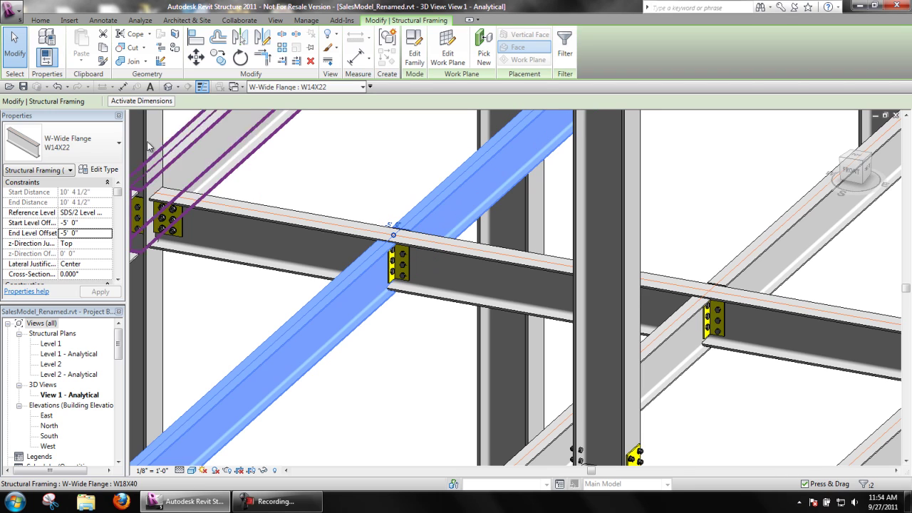
left_click(363, 168)
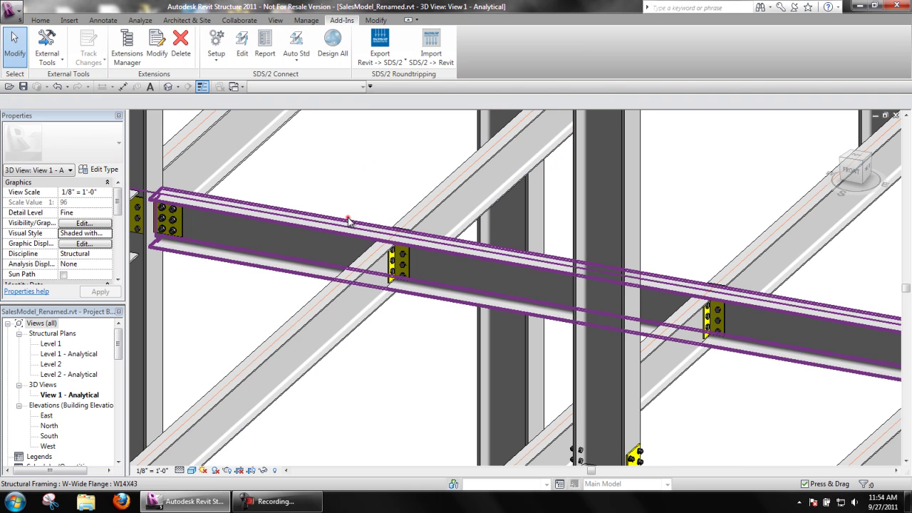
left_click(348, 221)
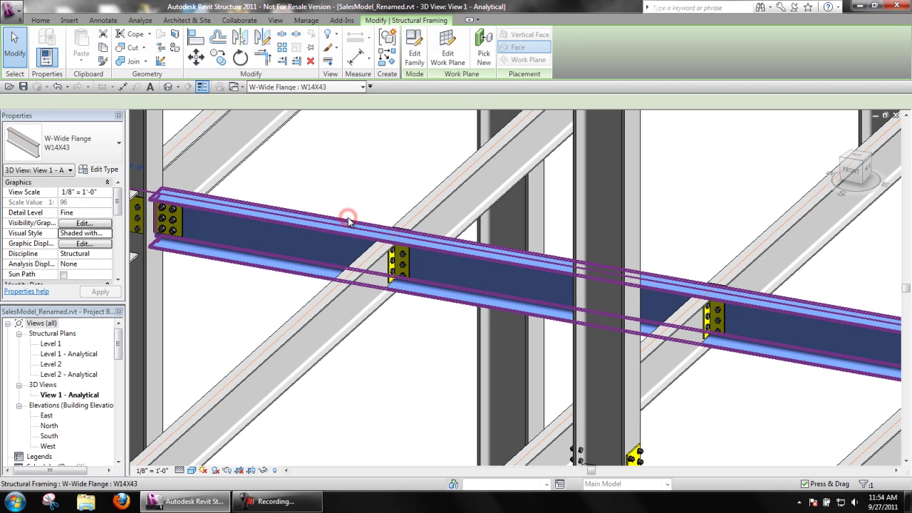
Clear the selection and open the SDS/2 editor on the diagonal-to-girder connection
left_click(374, 164)
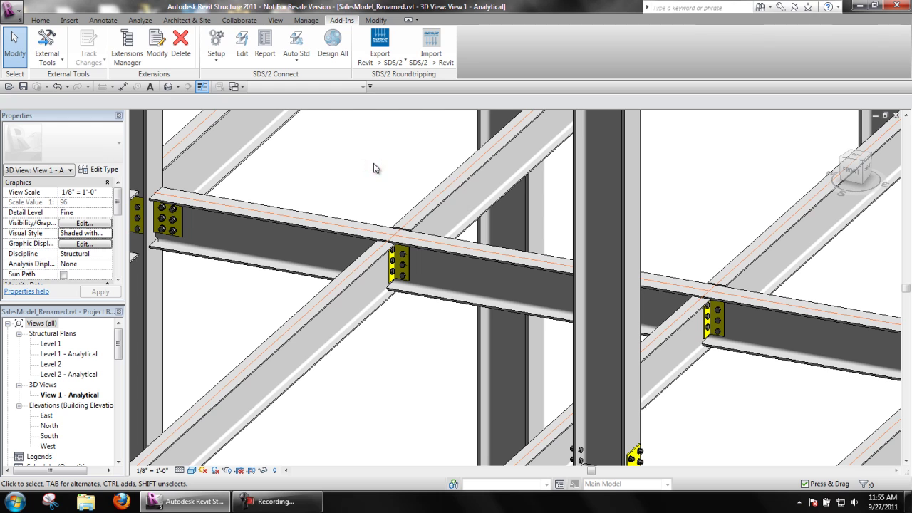
left_click(242, 44)
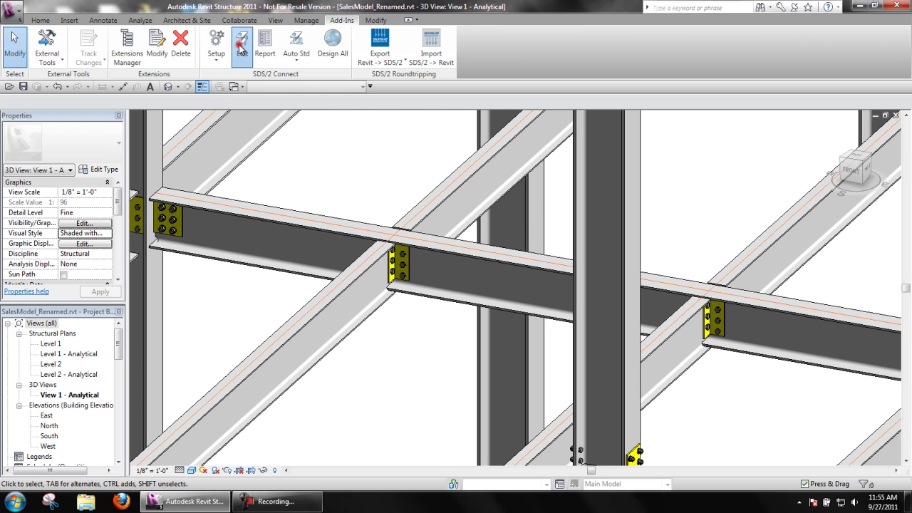
left_click(396, 265)
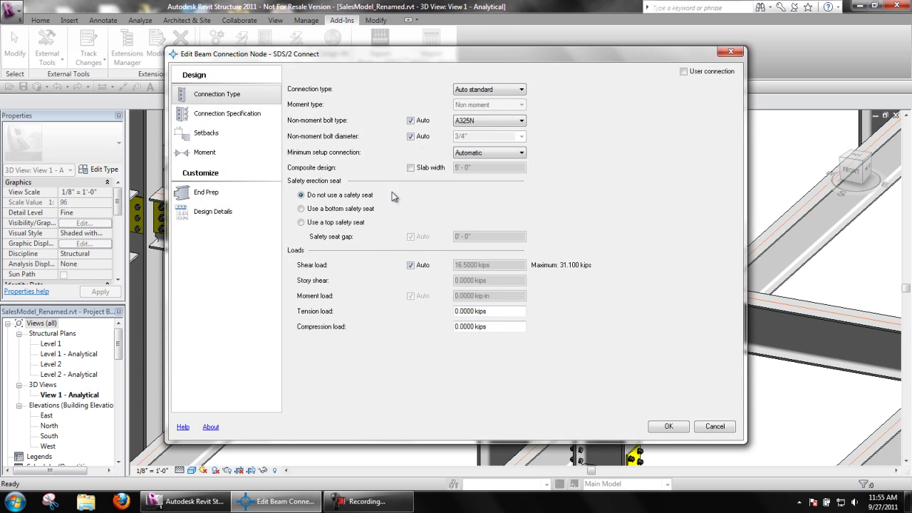
Set the connection type to Clip angle and the moment type to Bolted moment
left_click(485, 91)
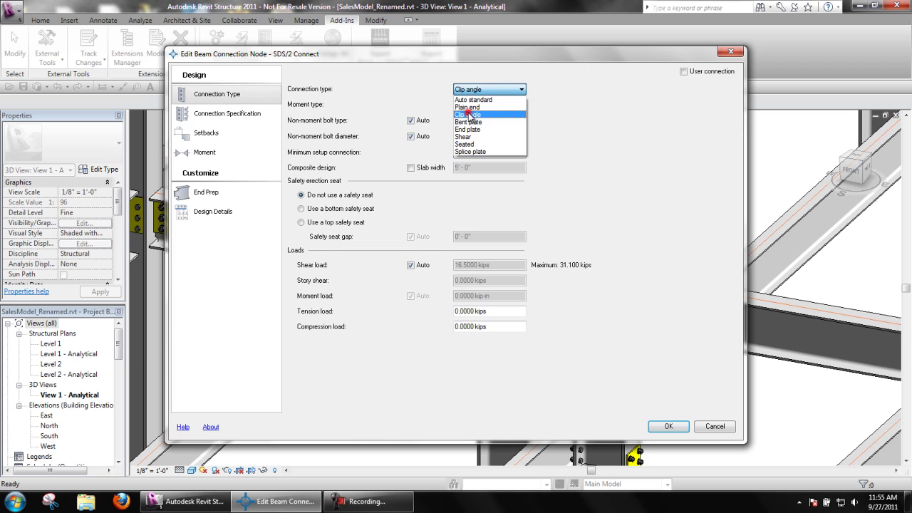
left_click(471, 115)
left_click(480, 105)
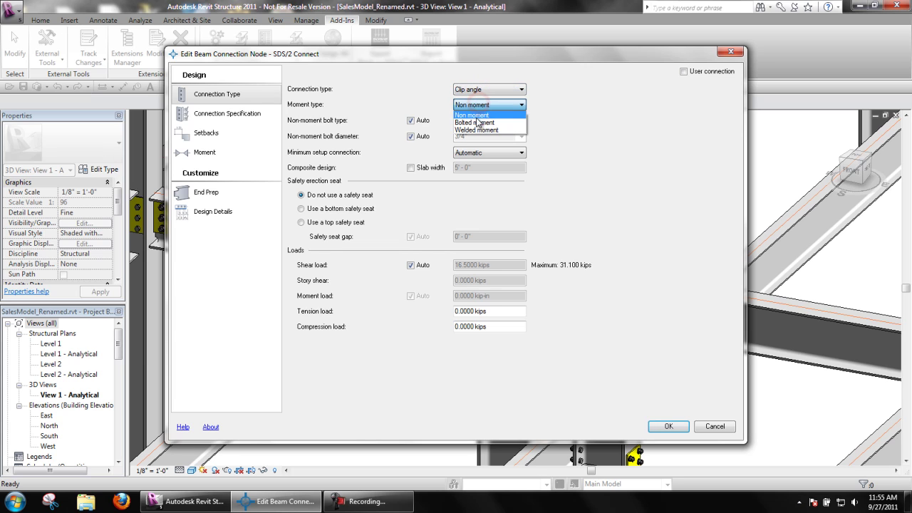
left_click(474, 123)
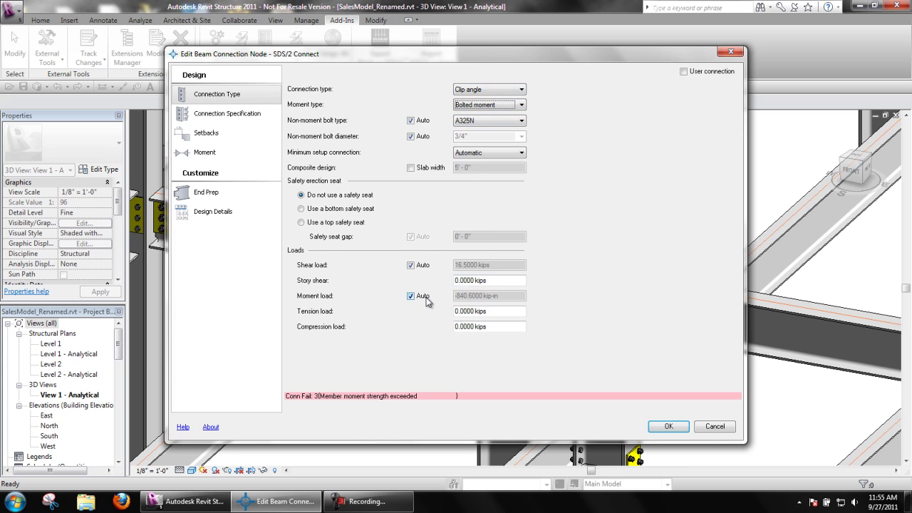
Turn off automatic moment load, enter -500 kip-in, and apply the connection
left_click(410, 295)
left_click(518, 294)
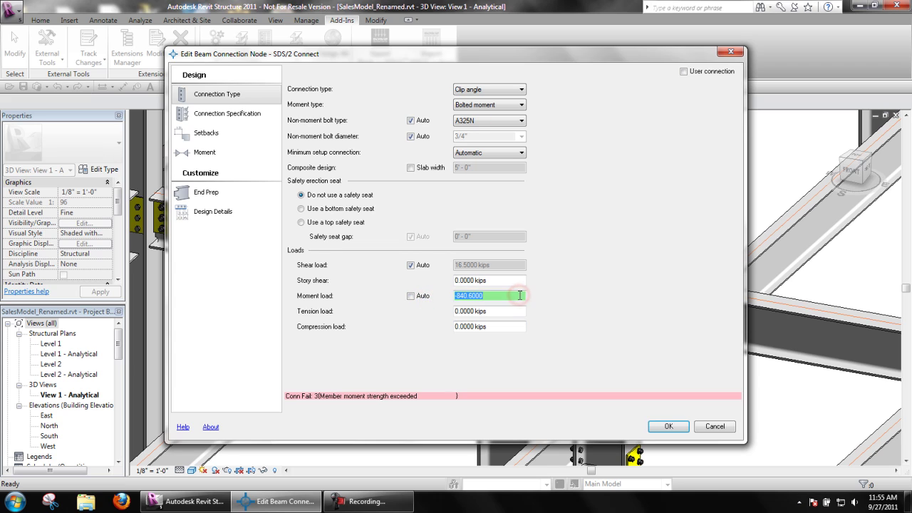
type("-50")
type("0 kip-in")
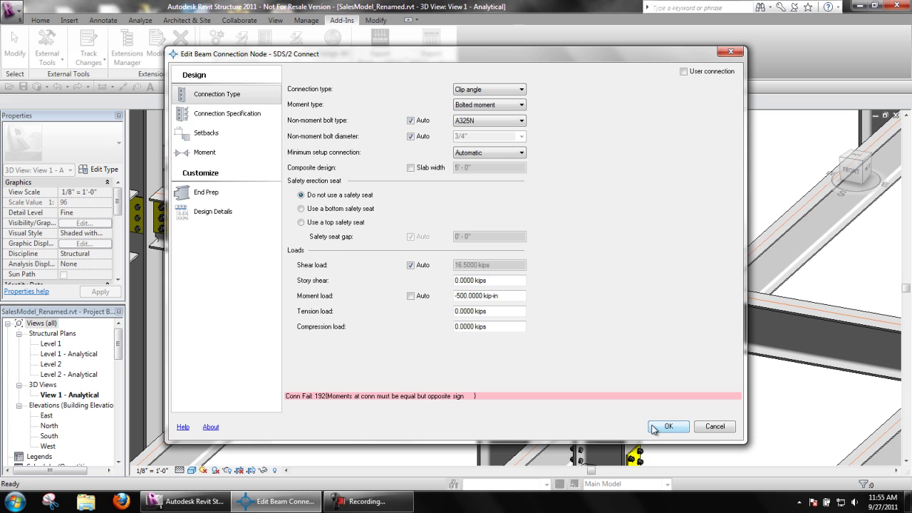
left_click(666, 426)
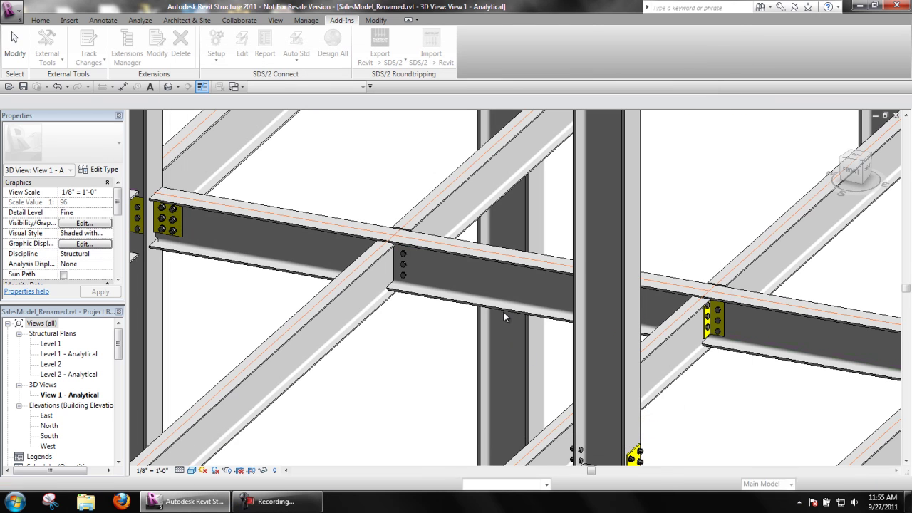
Make the joint's connection a bolted-moment clip angle with a manual 500 kip-in moment load
left_click(242, 47)
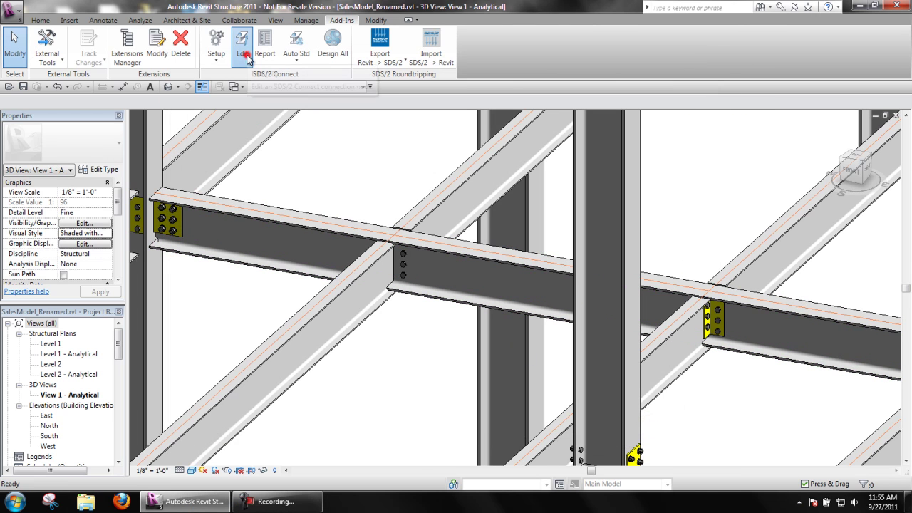
left_click(403, 254)
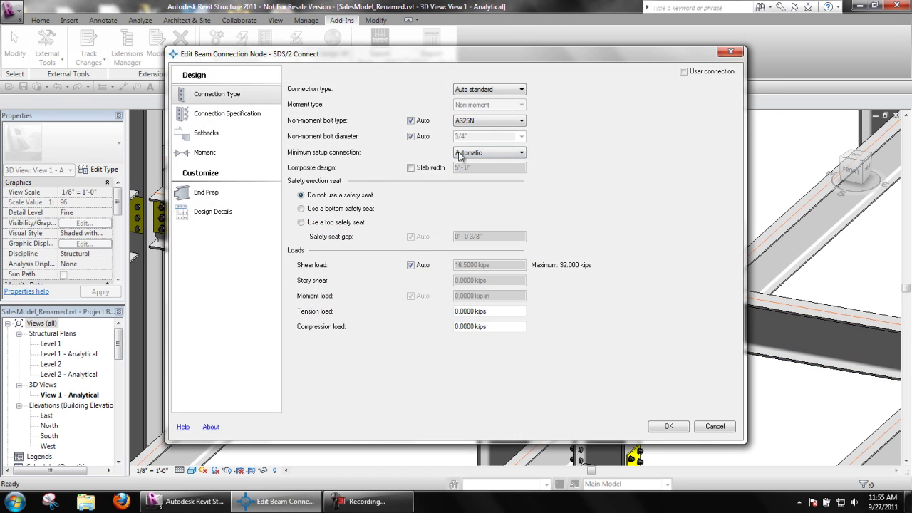
left_click(477, 90)
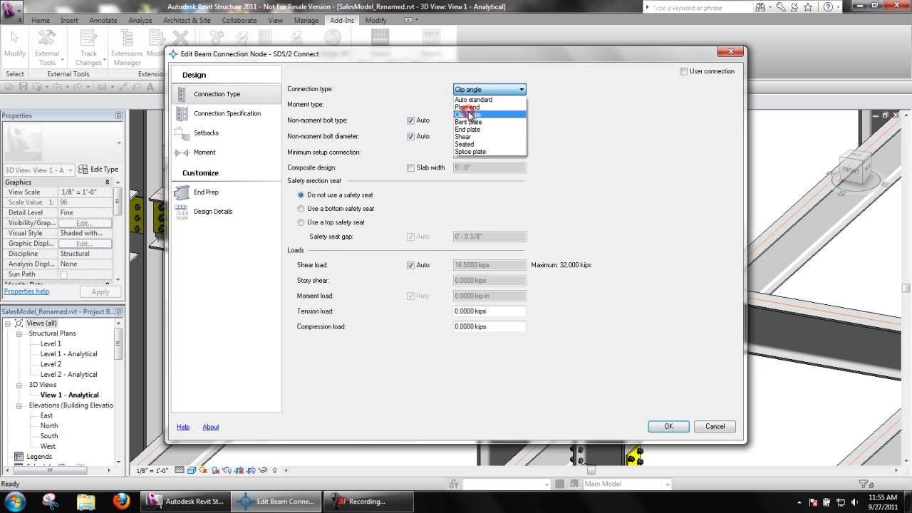
left_click(471, 114)
left_click(475, 105)
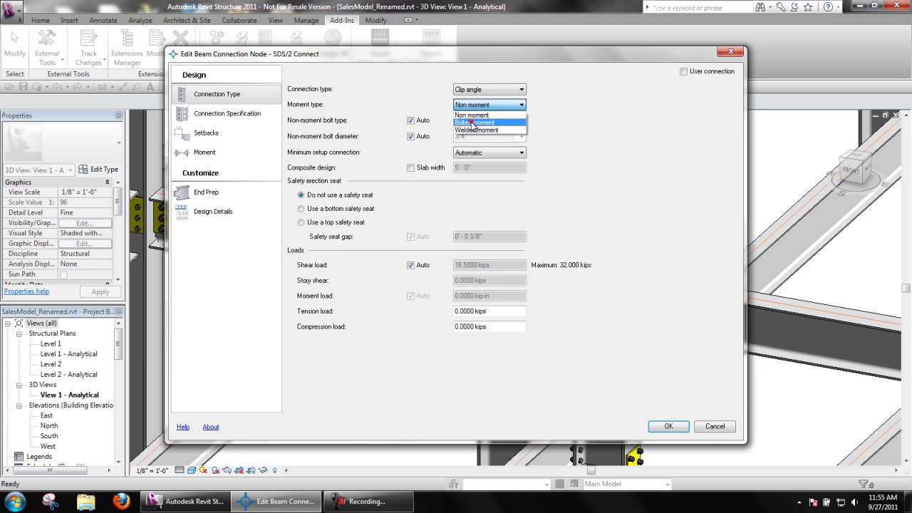
left_click(472, 124)
left_click(410, 296)
left_click(514, 294)
type("50")
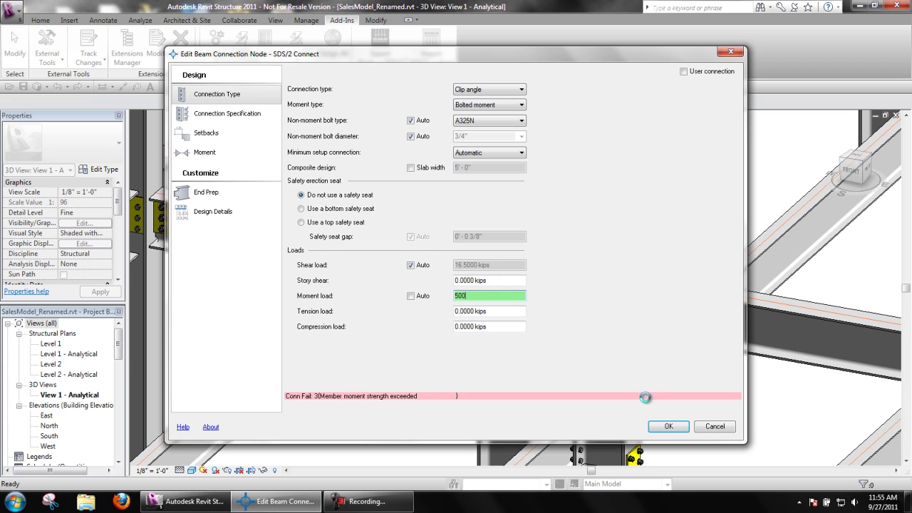
left_click(659, 426)
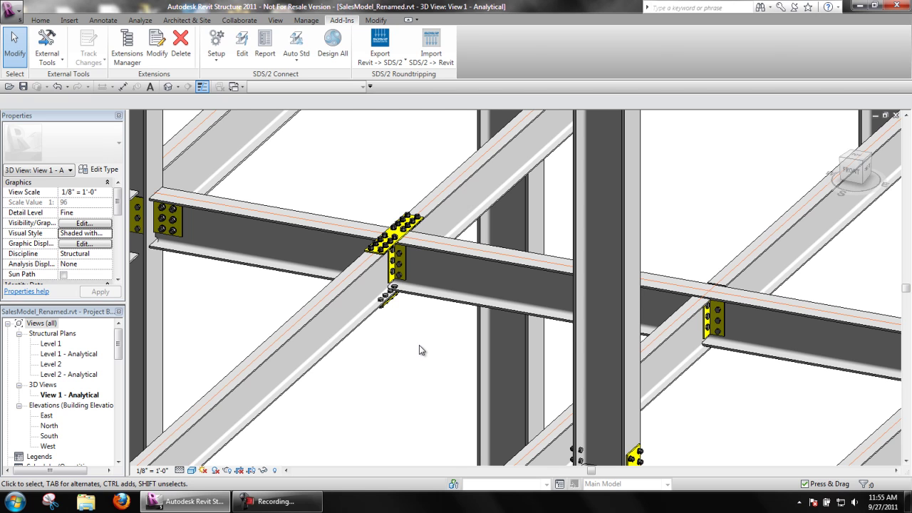
Set the first connection at the beam-to-beam joint to Clip angle with Welded moment
middle_click_drag(419, 349, 321, 351)
left_click(242, 44)
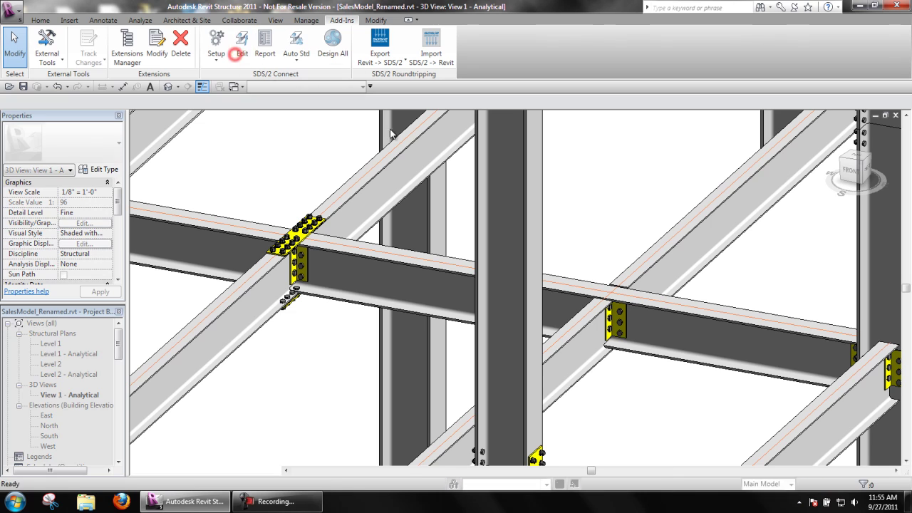
left_click(610, 328)
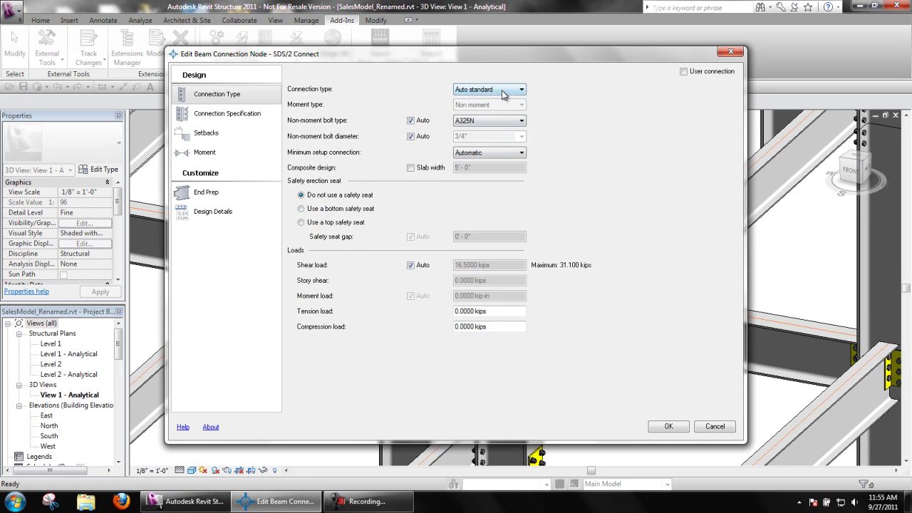
left_click(502, 90)
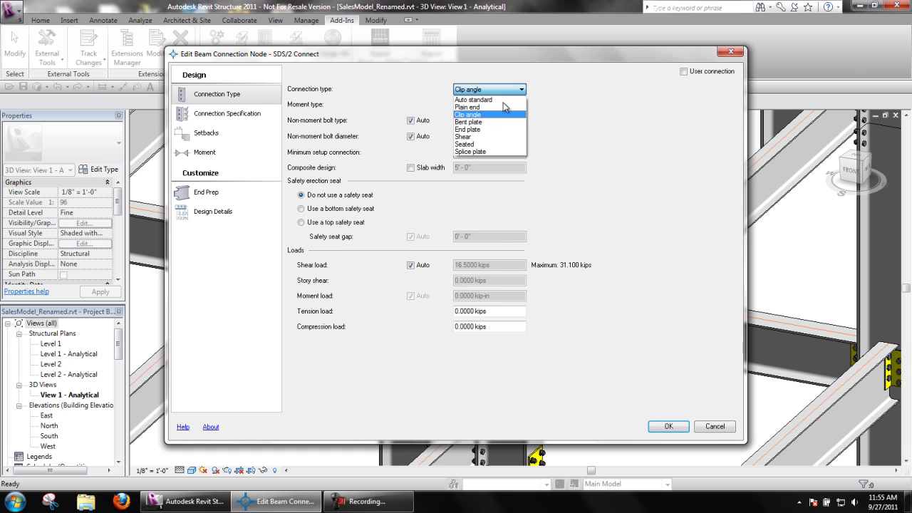
left_click(495, 114)
left_click(507, 105)
left_click(490, 129)
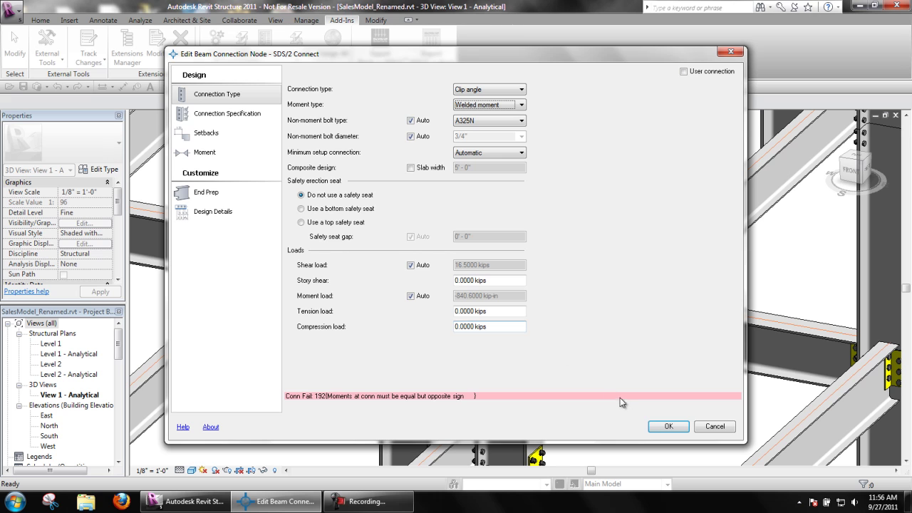
left_click(659, 428)
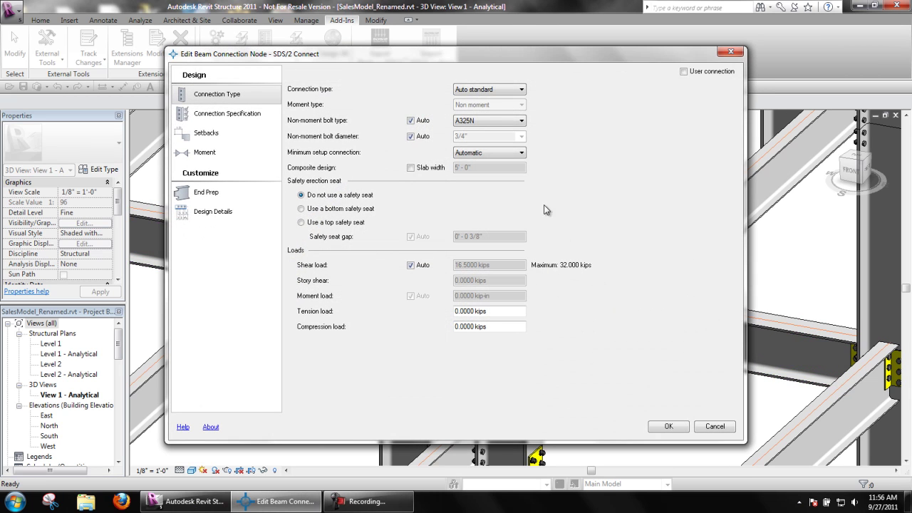
Set the second connection to Clip angle with Welded moment as well
left_click(489, 92)
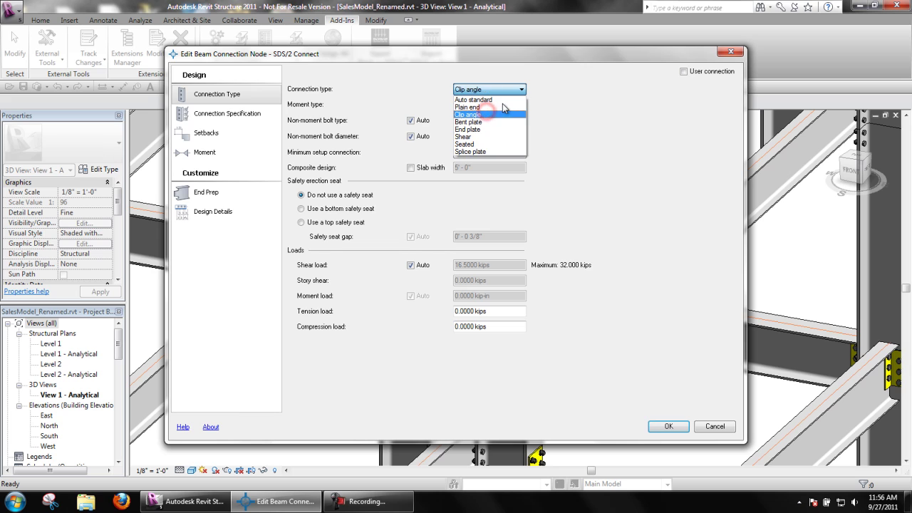
left_click(503, 106)
left_click(503, 106)
left_click(485, 130)
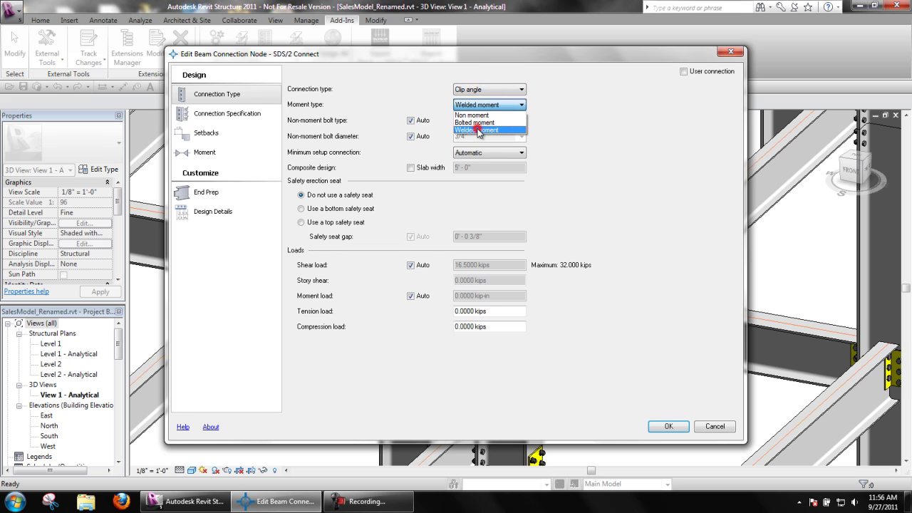
left_click(666, 425)
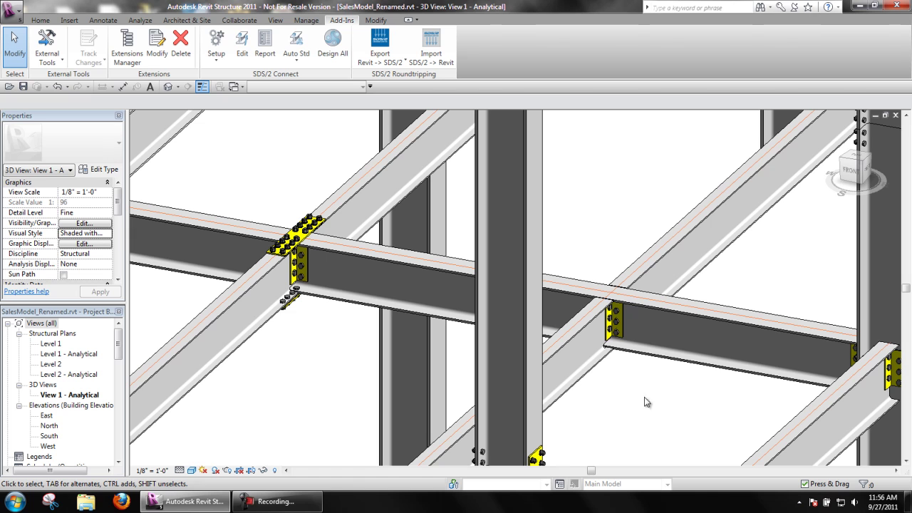
middle_click_drag(356, 350, 522, 397)
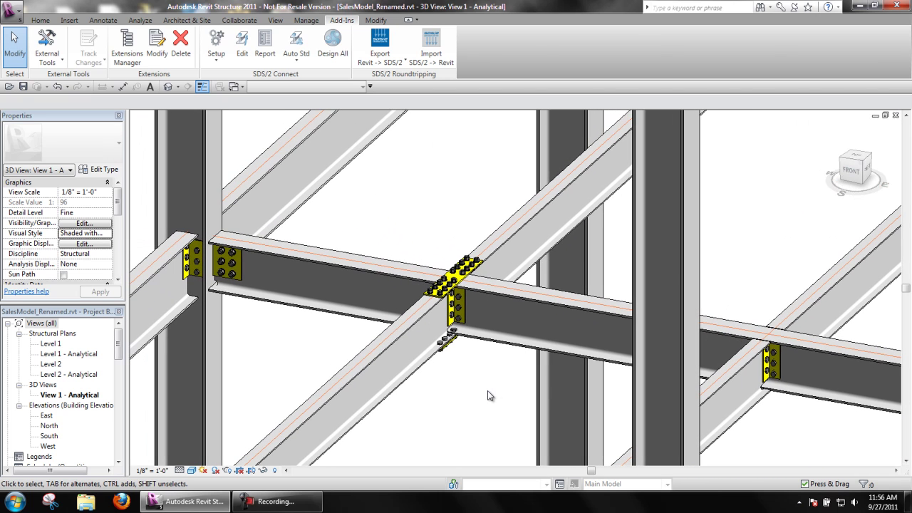